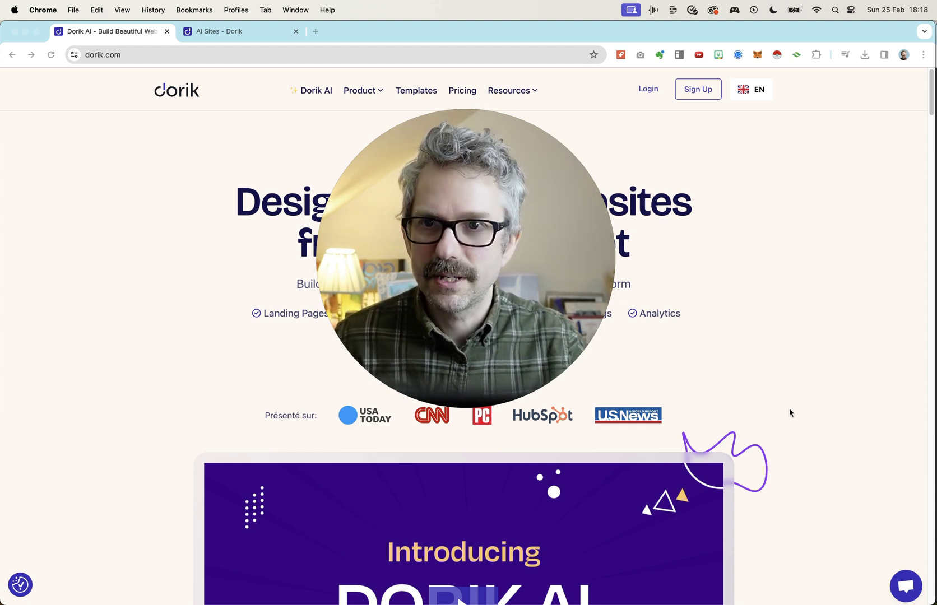
# Open the Plans & Pricing page and compare the Personal, Business and Agency plans.
pyautogui.moveTo(474, 166); pyautogui.dragTo(169, 346)
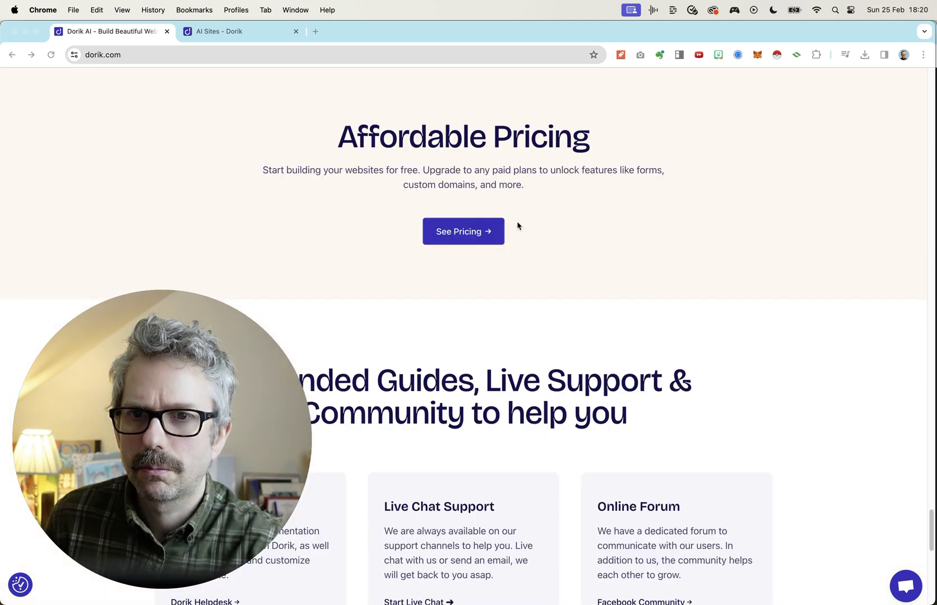
pyautogui.scroll(-1, 543, 224)
pyautogui.scroll(1, 448, 214)
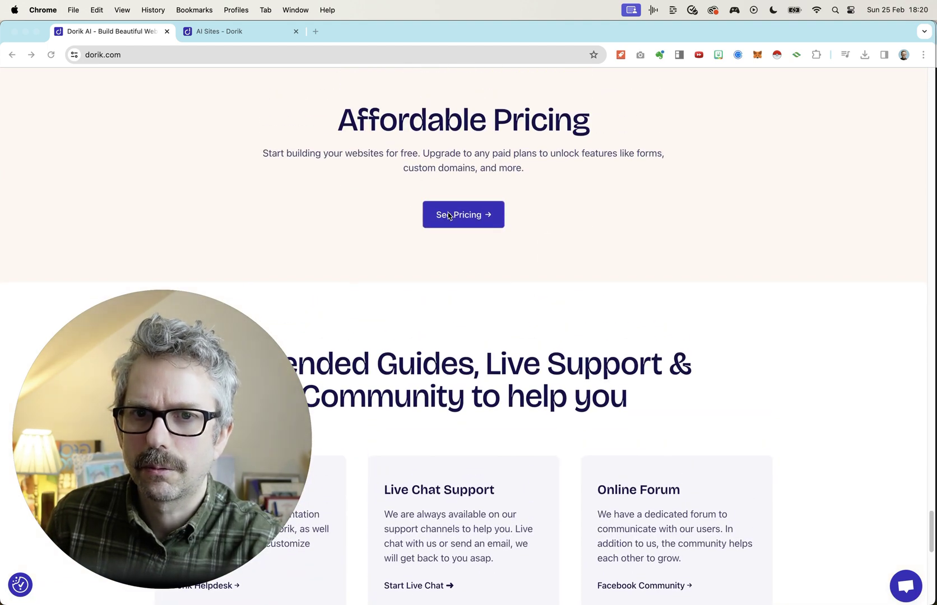
pyautogui.click(449, 213)
pyautogui.scroll(-2, 458, 220)
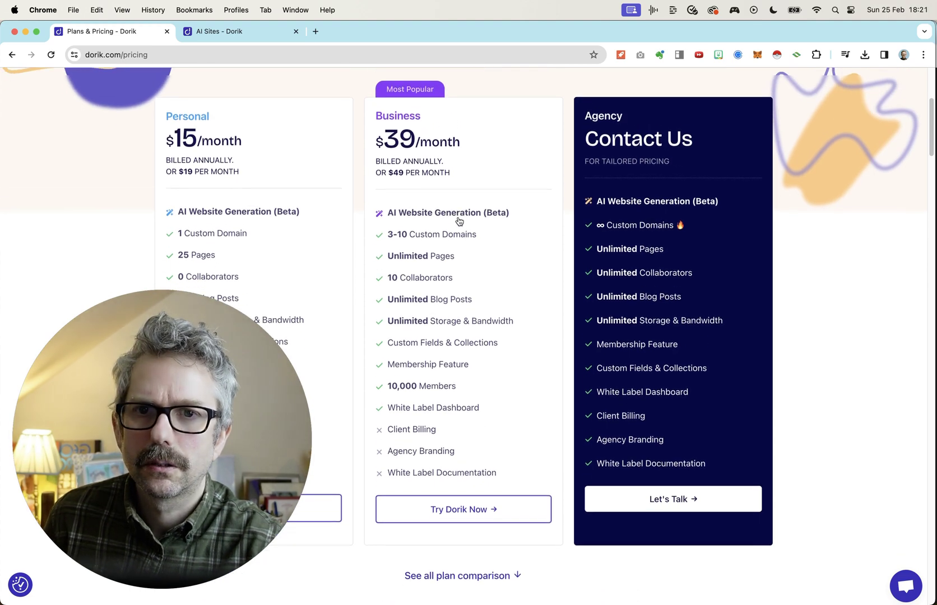
pyautogui.scroll(1, 458, 219)
pyautogui.scroll(-5, 429, 127)
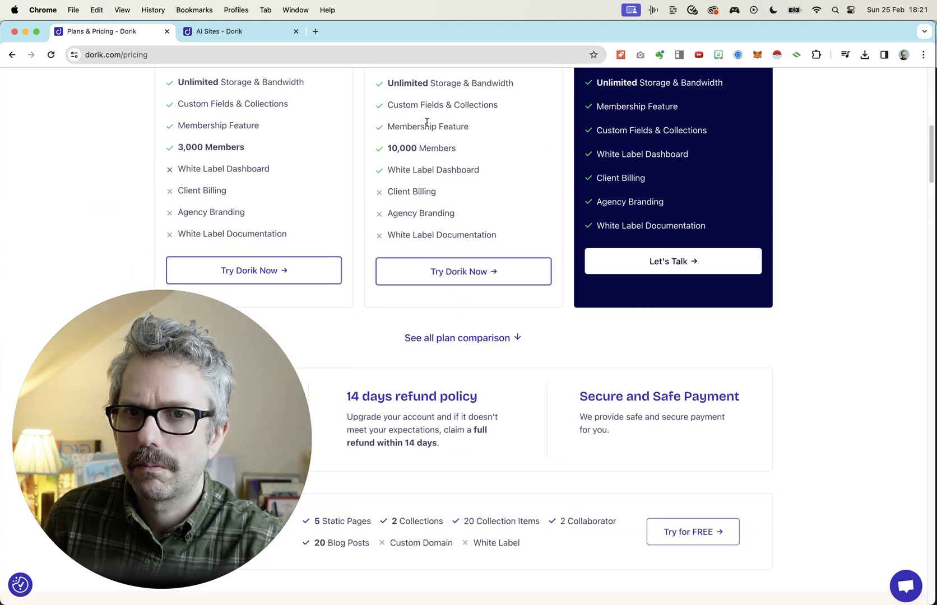
pyautogui.scroll(-10, 442, 181)
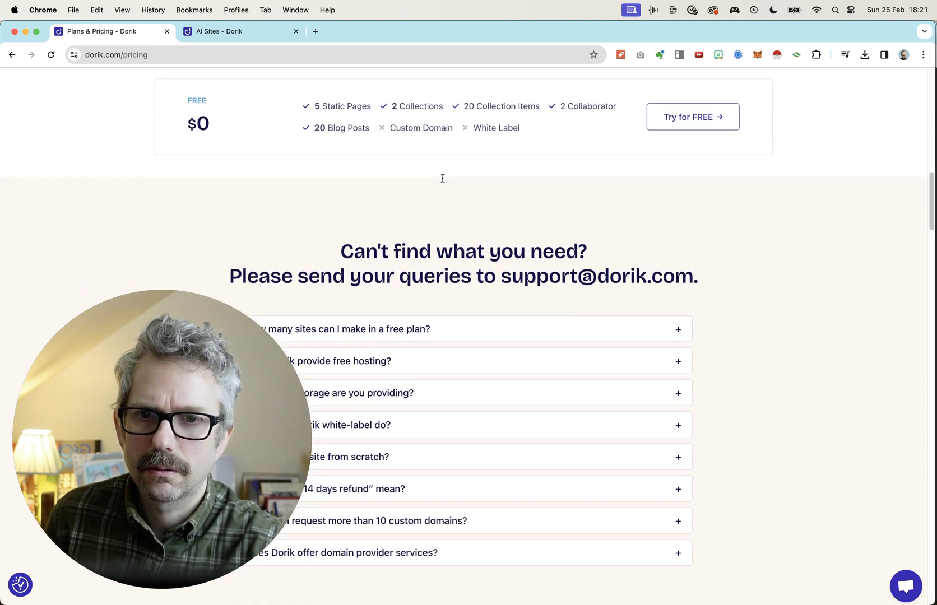
# Expand the FAQ about free-plan site limits, then go to the AI Sites dashboard.
pyautogui.click(680, 222)
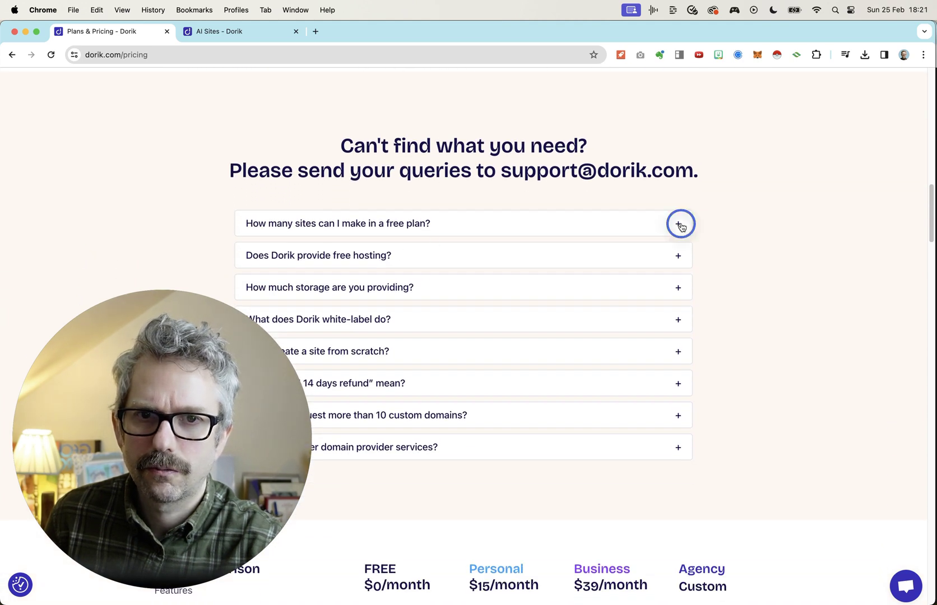
pyautogui.scroll(-2, 752, 234)
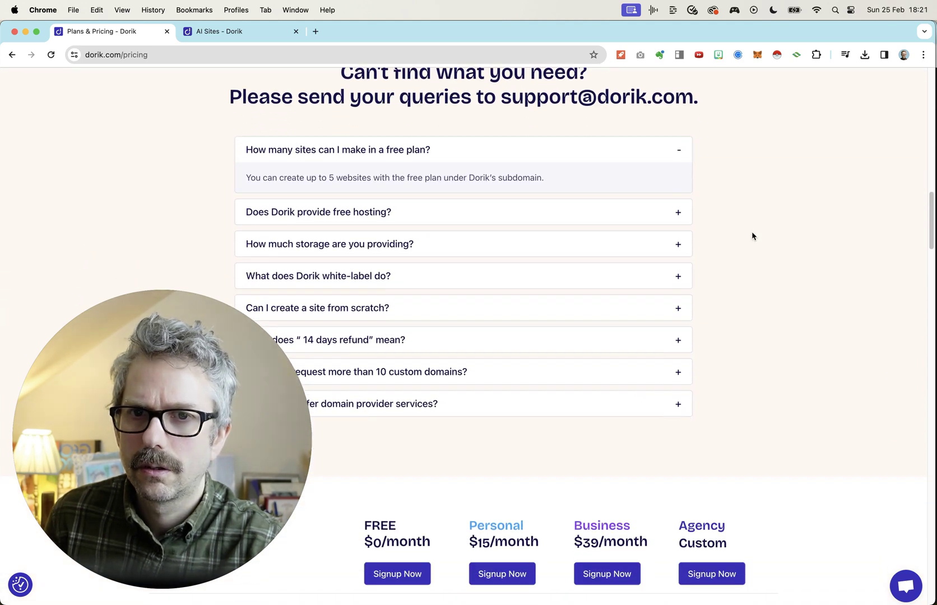
pyautogui.scroll(-1, 753, 236)
pyautogui.scroll(15, 752, 235)
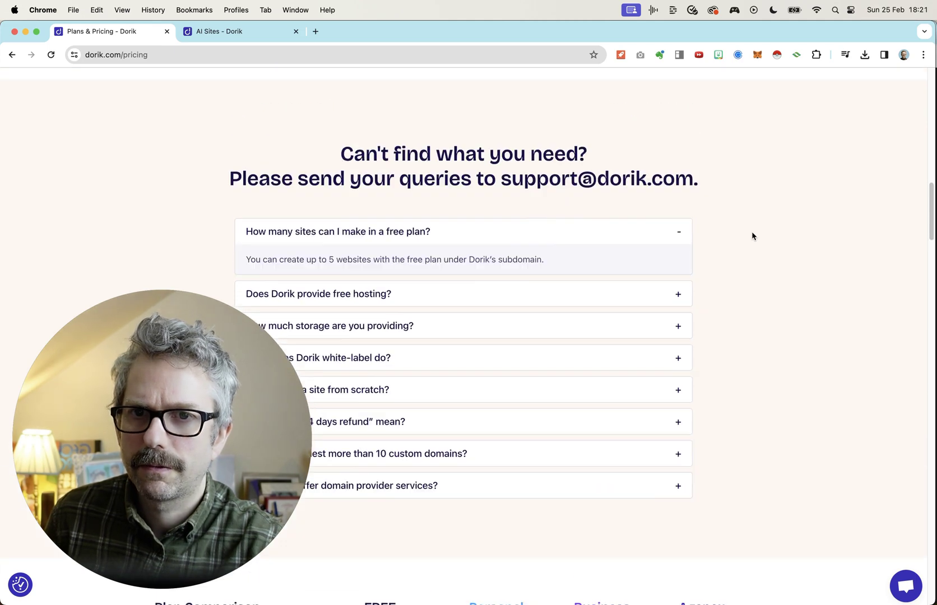
pyautogui.scroll(-2, 753, 236)
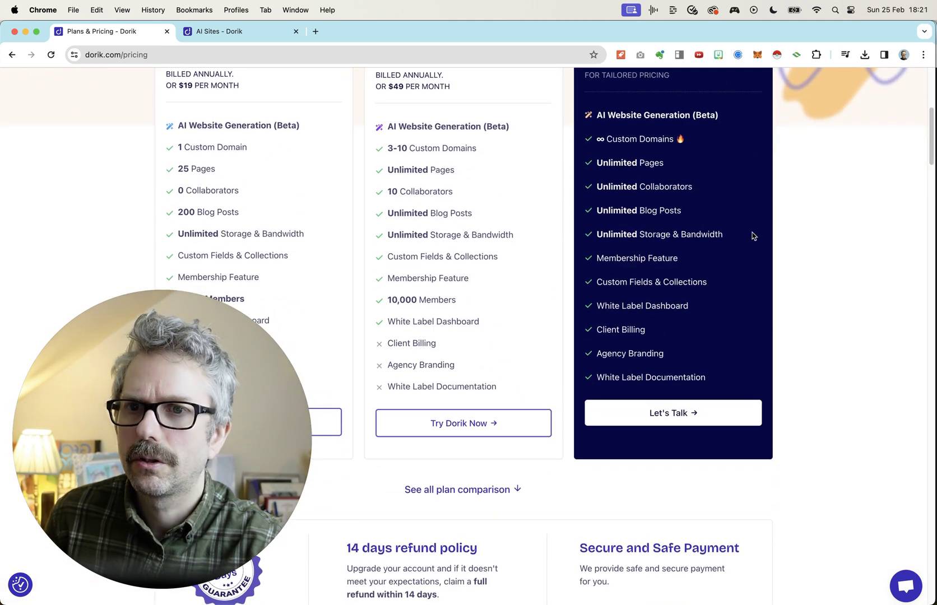
pyautogui.scroll(1, 752, 236)
pyautogui.scroll(-1, 752, 236)
pyautogui.scroll(-1, 752, 236)
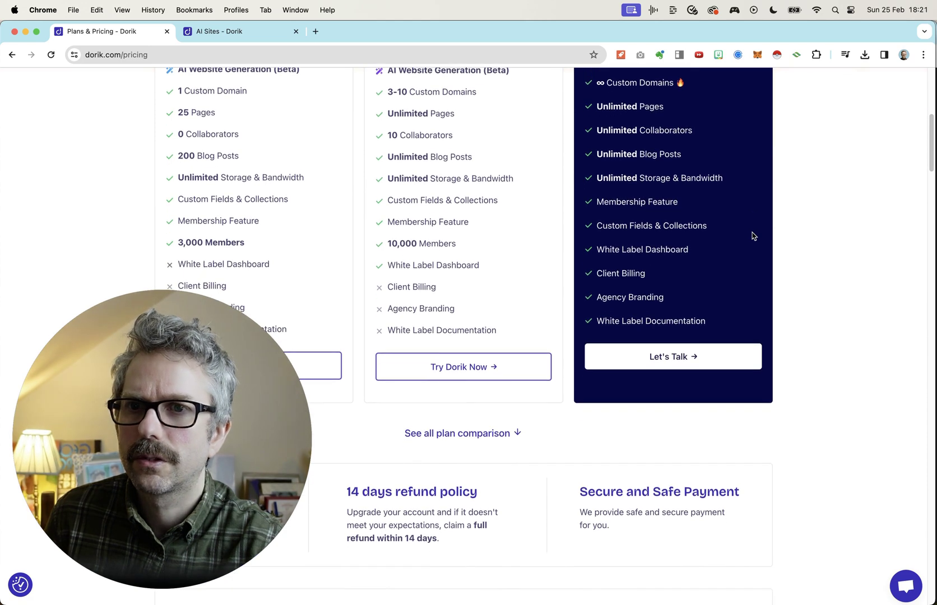
pyautogui.scroll(1, 752, 234)
pyautogui.scroll(1, 239, 159)
pyautogui.scroll(2, 240, 159)
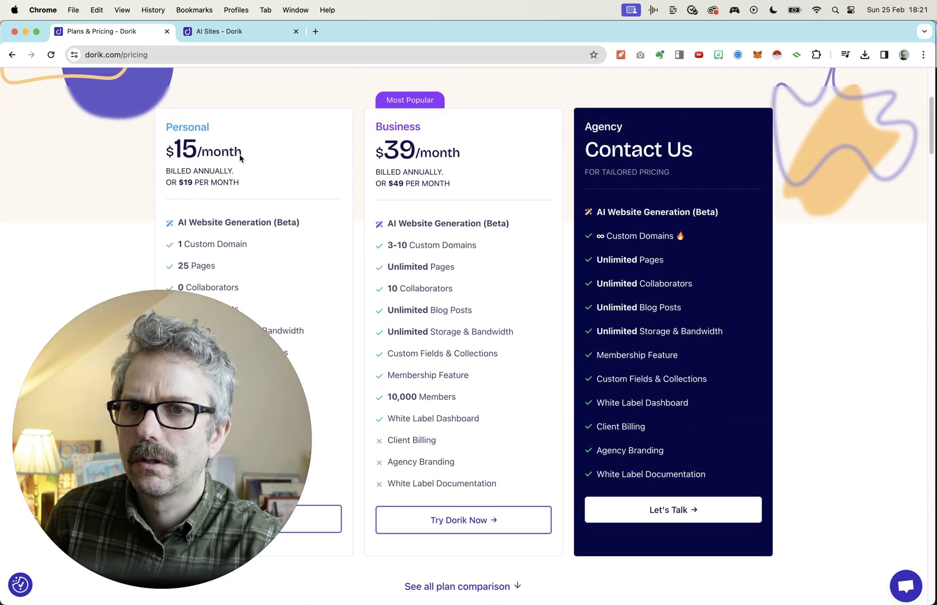
pyautogui.scroll(-1, 240, 158)
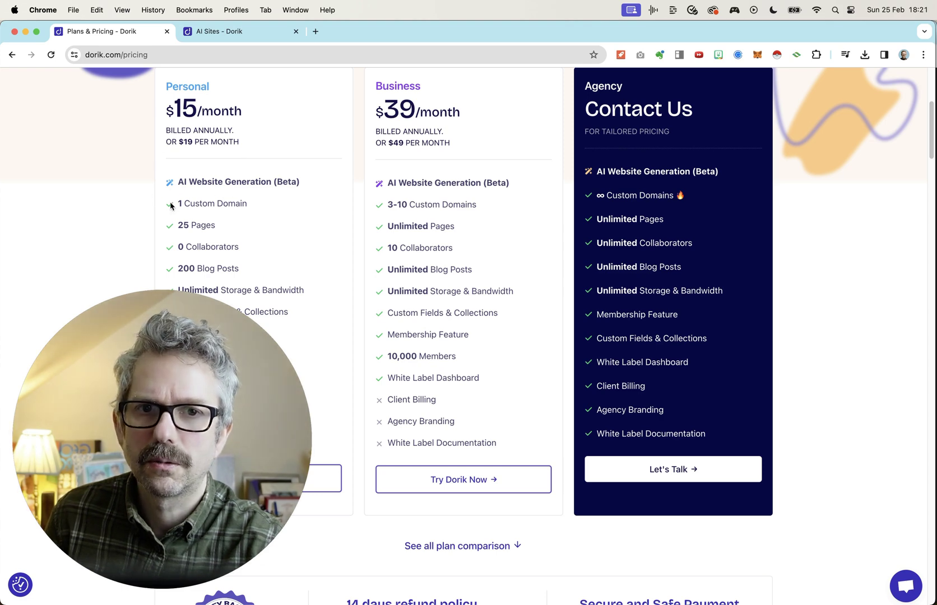
pyautogui.scroll(-3, 213, 212)
pyautogui.scroll(13, 213, 212)
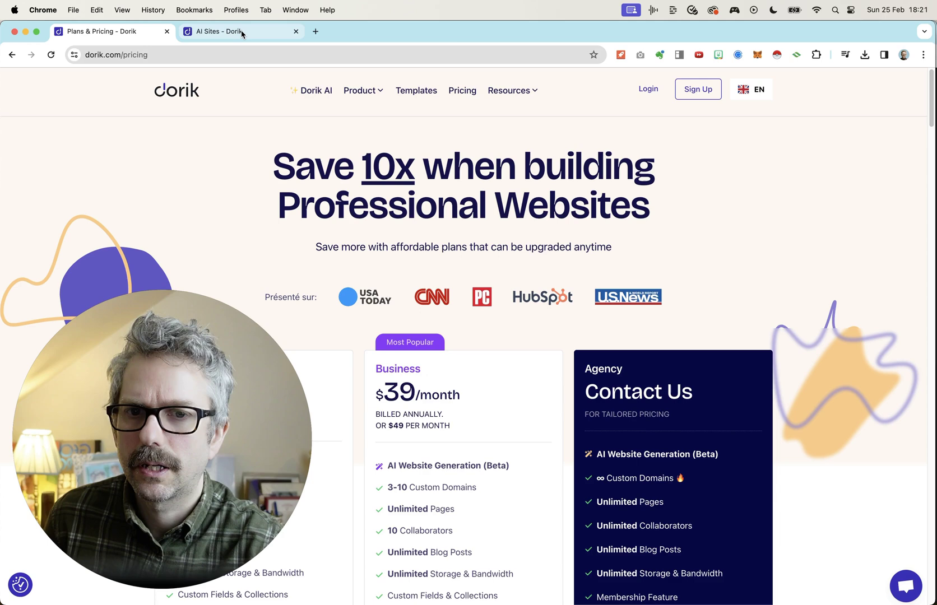
pyautogui.click(242, 33)
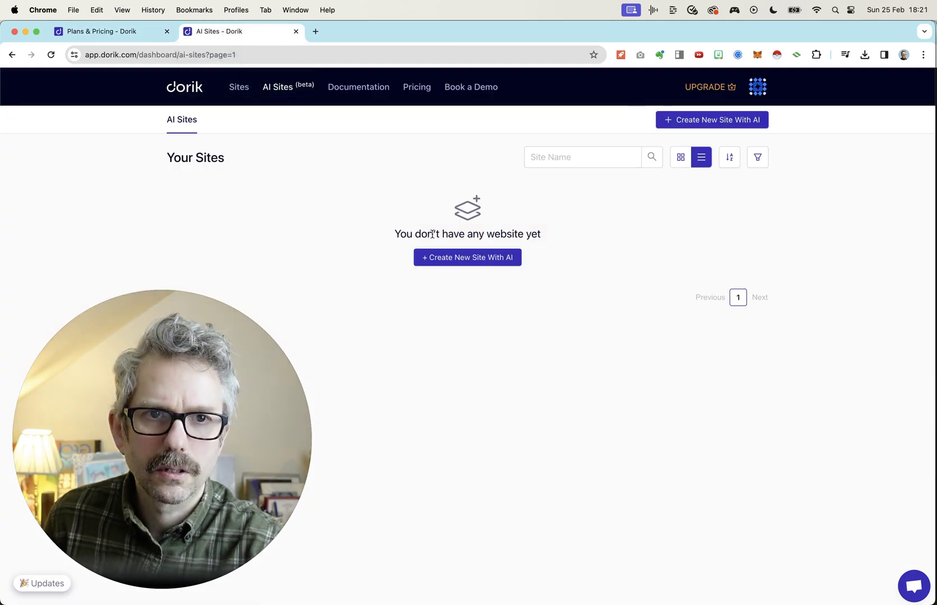
# Start a new site with + Create New Site With AI from the empty dashboard.
pyautogui.click(462, 262)
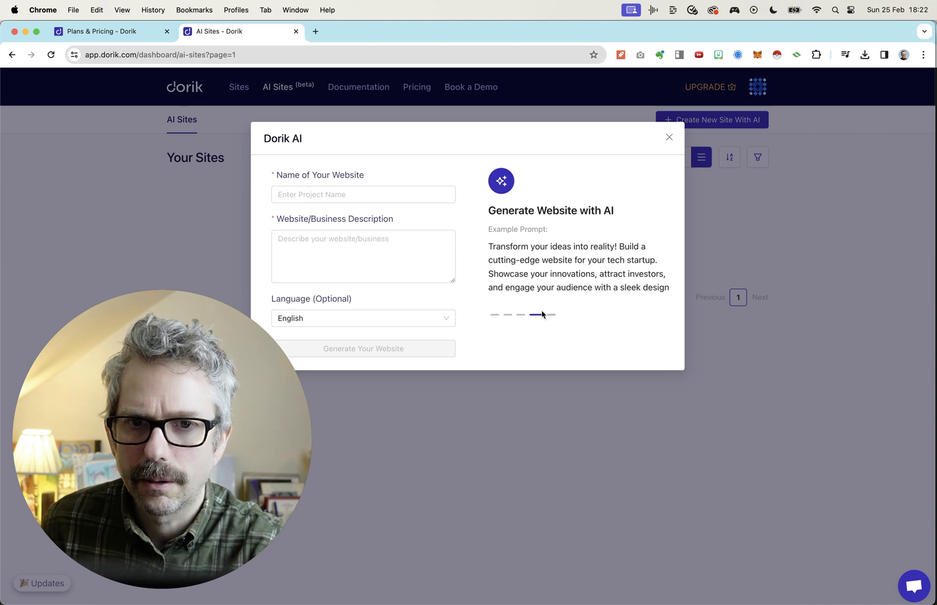
# Name the website 'CustomGPT Service' and enter the custom GPT coaching business description.
pyautogui.click(342, 261)
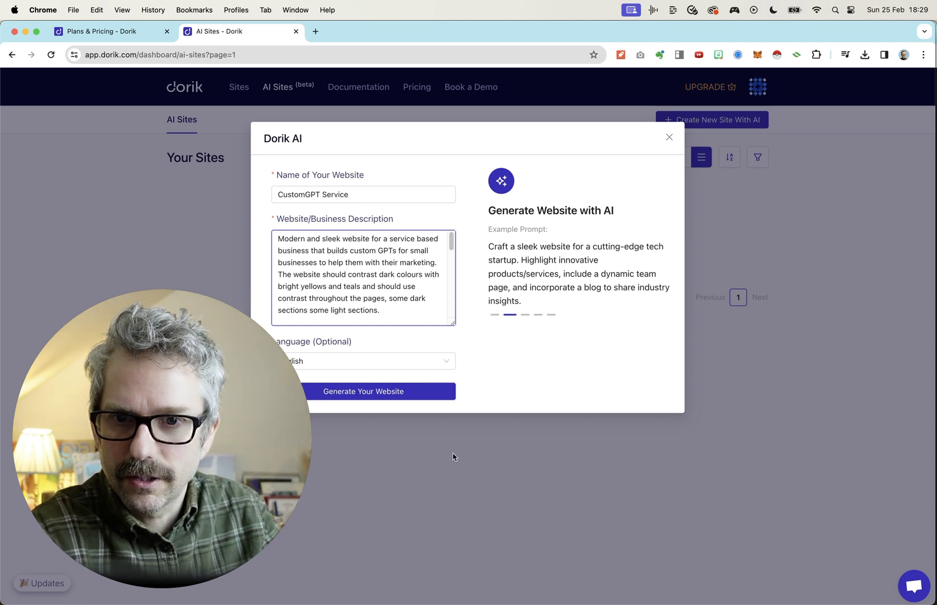
pyautogui.moveTo(450, 241)
pyautogui.mouseDown()
pyautogui.moveTo(453, 324)
pyautogui.moveTo(460, 230)
pyautogui.moveTo(452, 330)
pyautogui.moveTo(457, 238)
pyautogui.mouseUp()
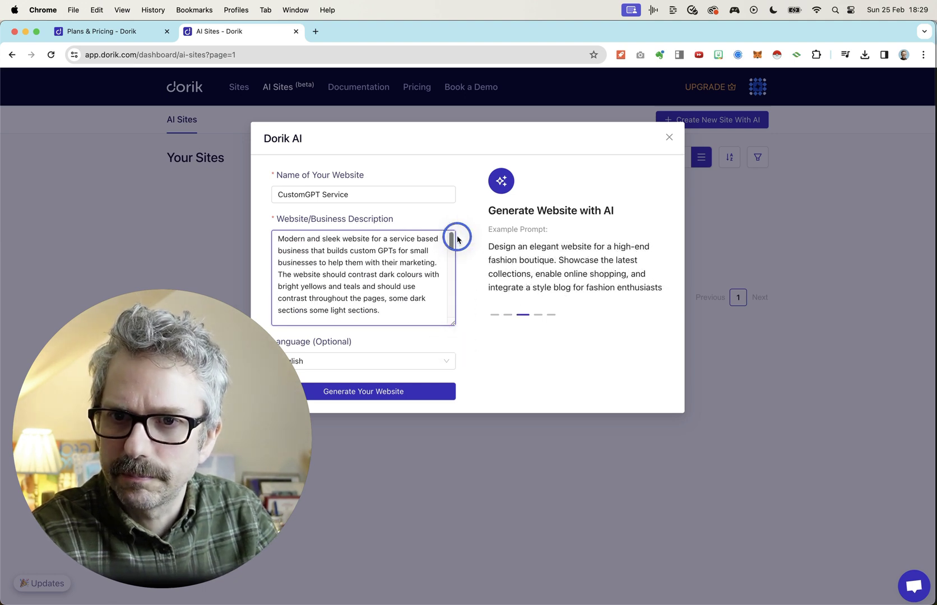
pyautogui.moveTo(457, 238)
pyautogui.mouseDown()
pyautogui.moveTo(450, 247)
pyautogui.moveTo(454, 239)
pyautogui.mouseUp()
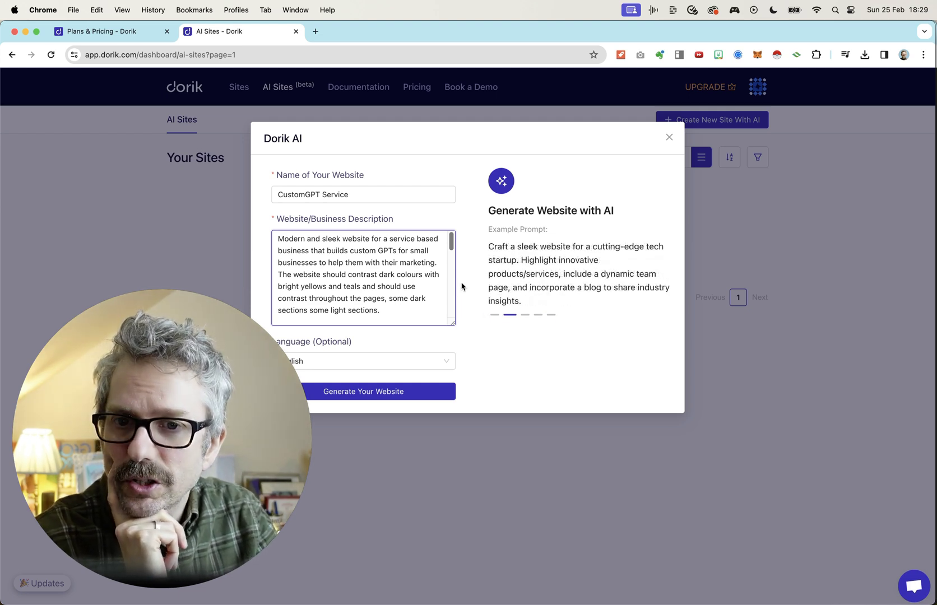
pyautogui.moveTo(451, 241); pyautogui.dragTo(450, 282)
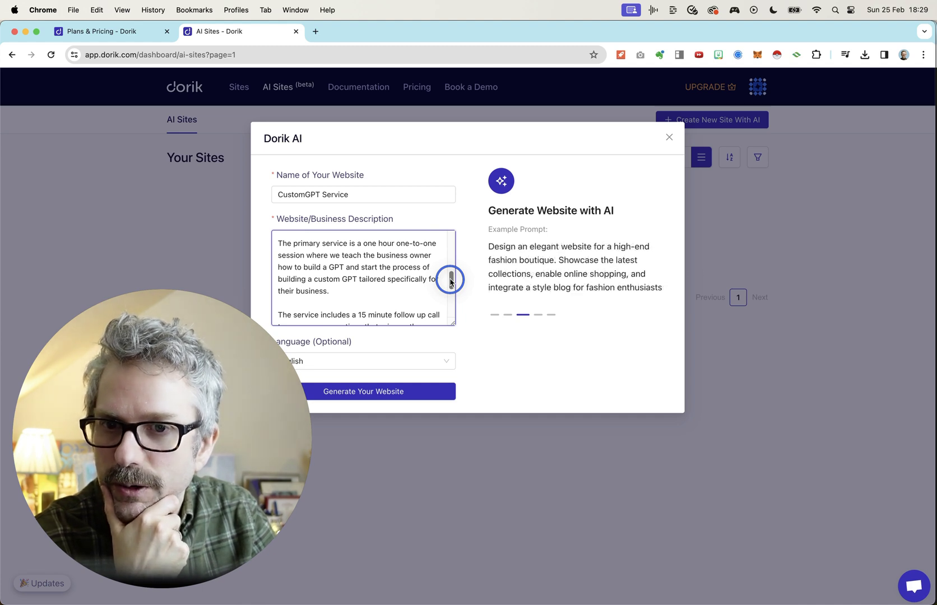
pyautogui.moveTo(450, 282); pyautogui.dragTo(451, 310)
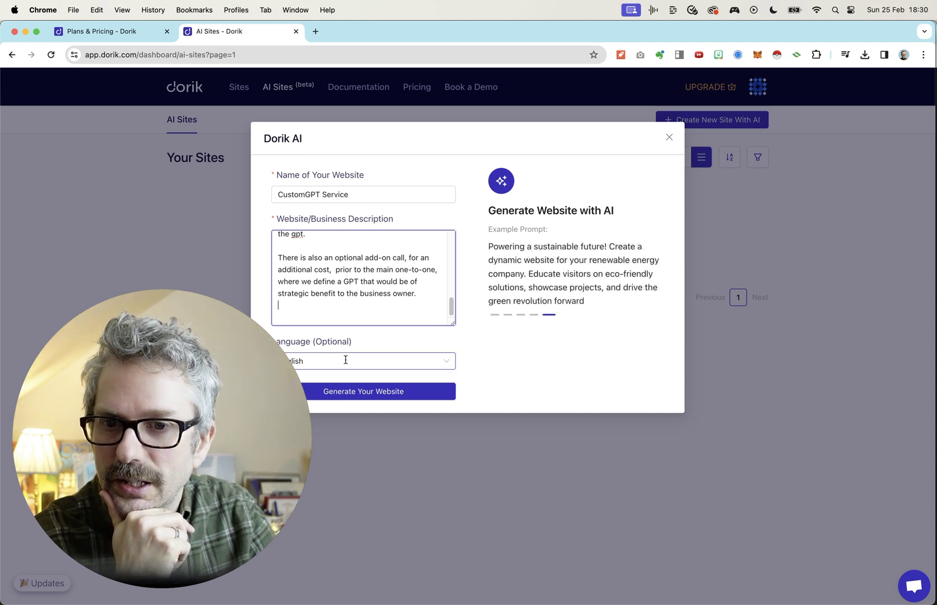
# Generate the CustomGPT Service website, then retry after the generation error appears.
pyautogui.click(407, 396)
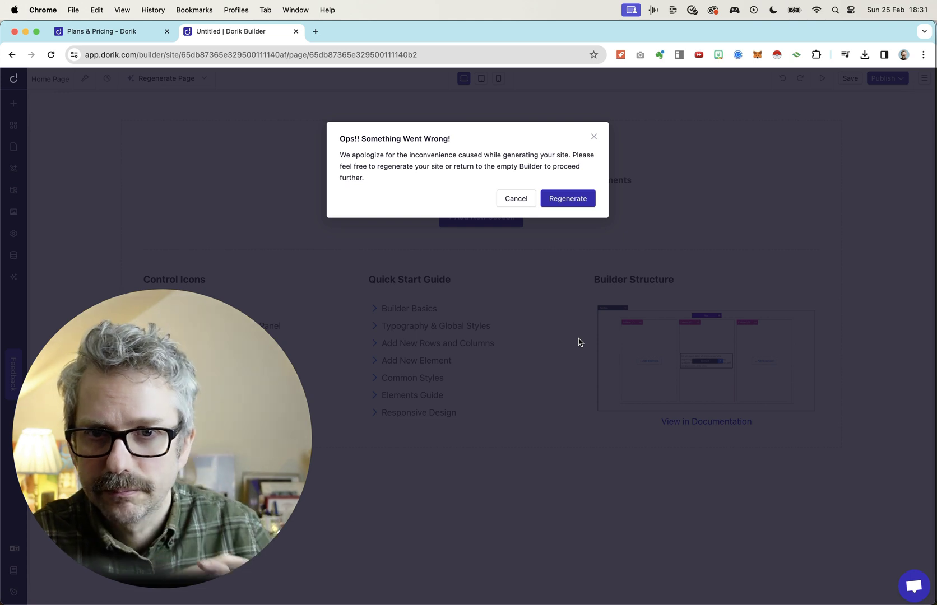
pyautogui.click(574, 200)
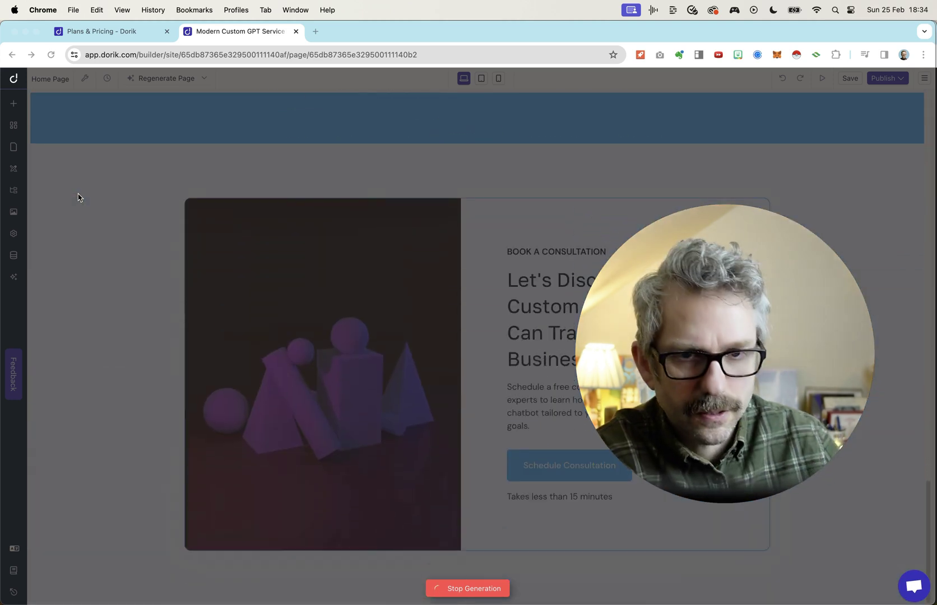
# Let the regenerated homepage finish building, down to the footer with CustomGPT Inc. copyright.
pyautogui.moveTo(703, 263)
pyautogui.moveTo(702, 263); pyautogui.dragTo(226, 224)
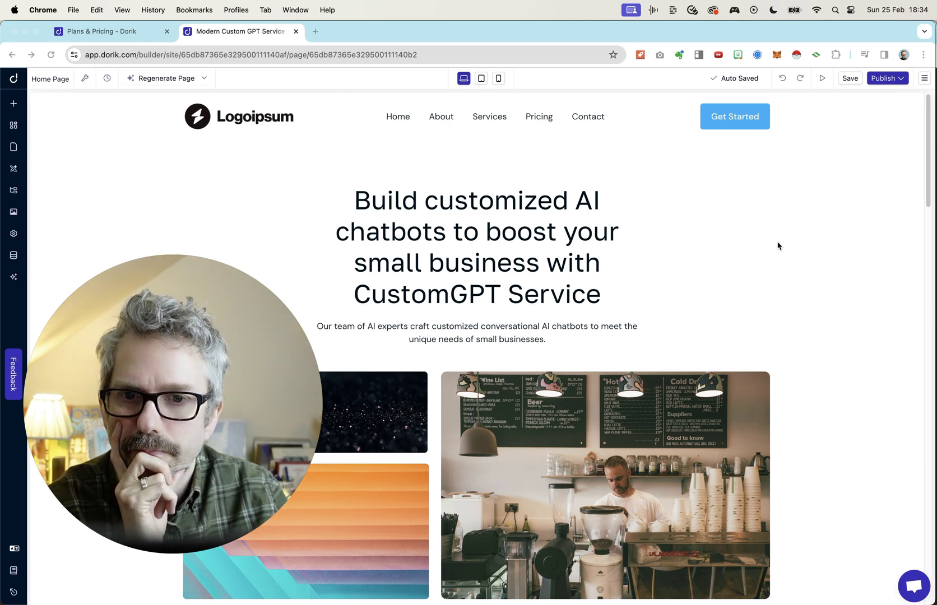
# Find the gallery, double-click the hospital-bed photo to edit it, and close the satisfaction survey.
pyautogui.scroll(-1, 777, 246)
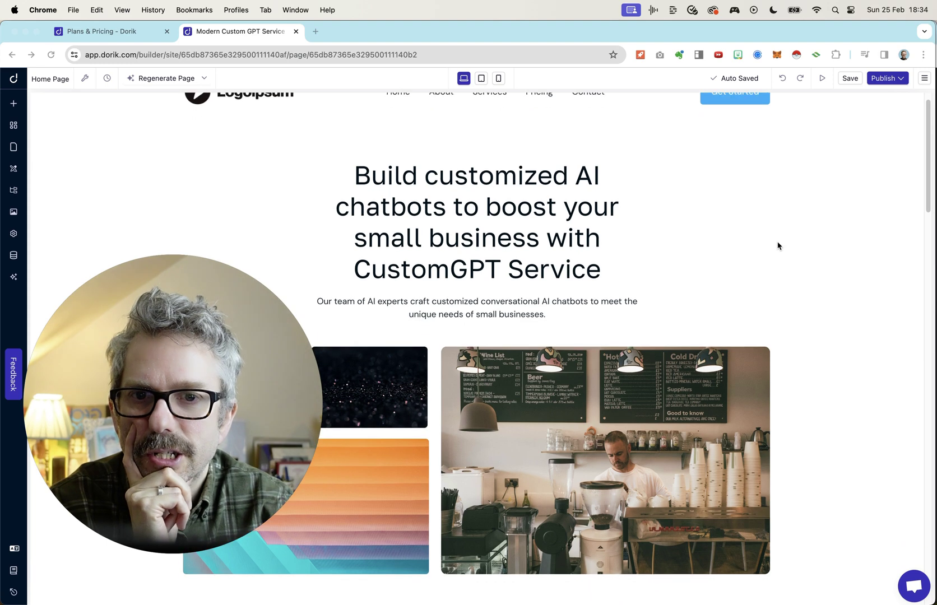
pyautogui.scroll(-4, 777, 246)
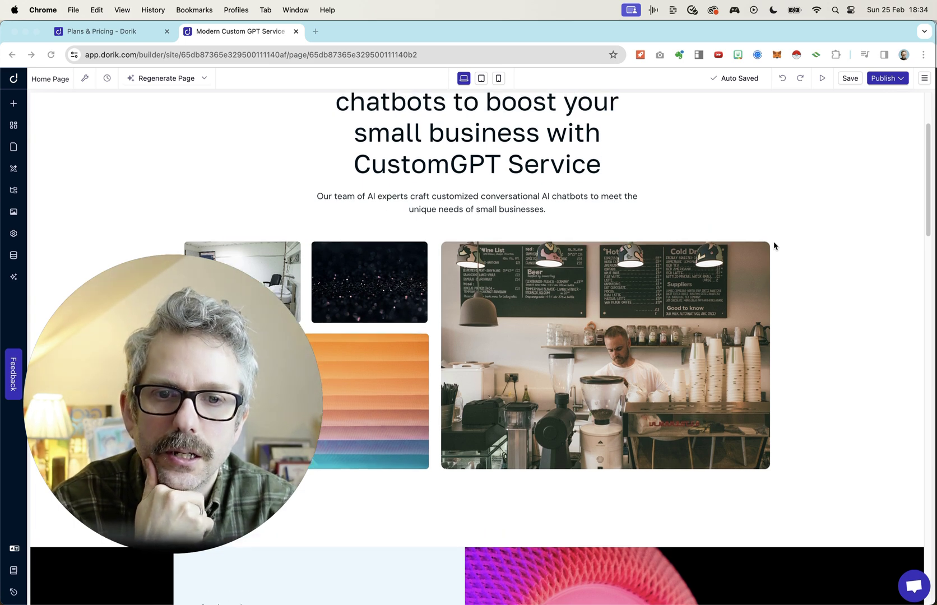
pyautogui.scroll(3, 773, 246)
pyautogui.scroll(-3, 774, 246)
pyautogui.scroll(2, 773, 246)
pyautogui.scroll(-8, 773, 246)
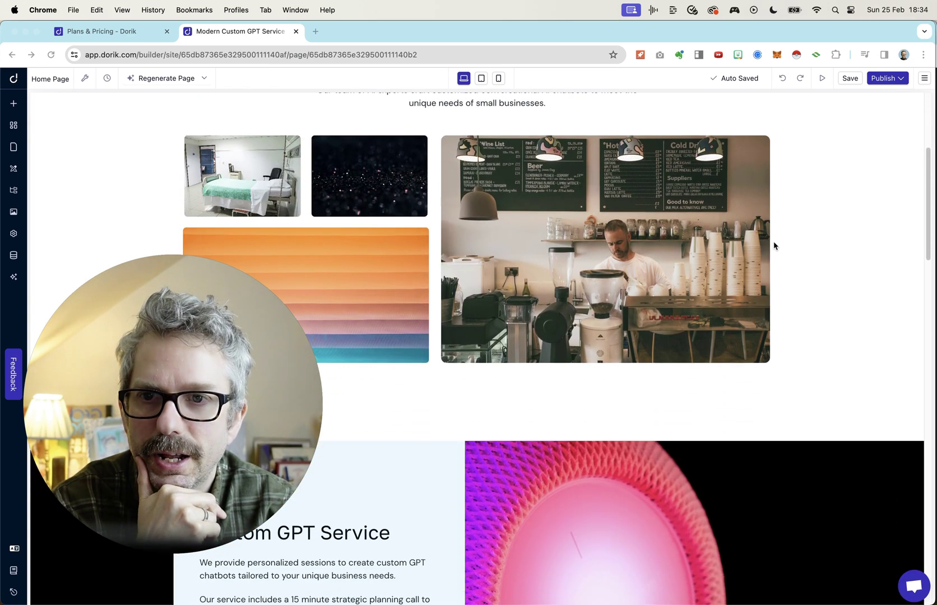
pyautogui.scroll(-4, 303, 236)
pyautogui.scroll(5, 302, 235)
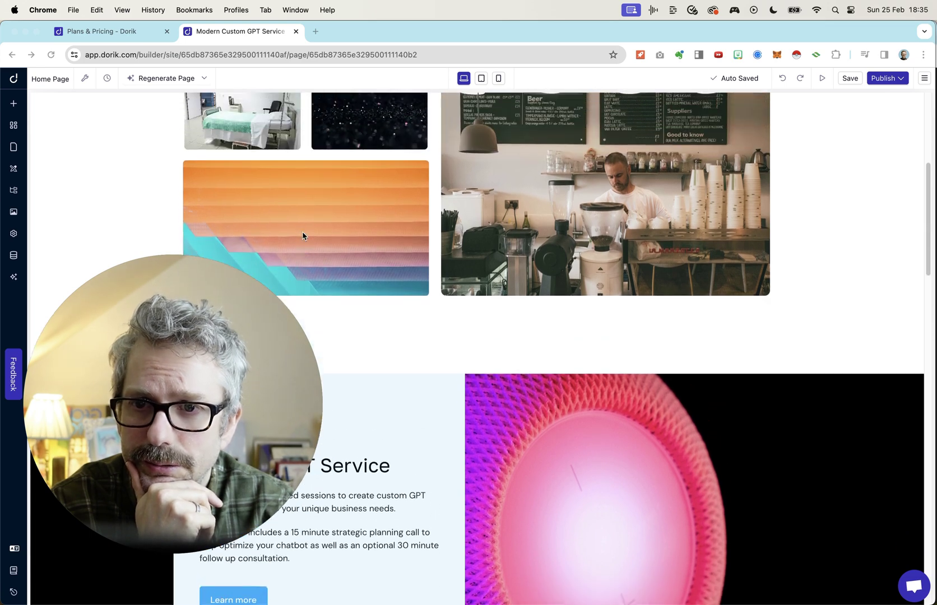
pyautogui.scroll(1, 303, 235)
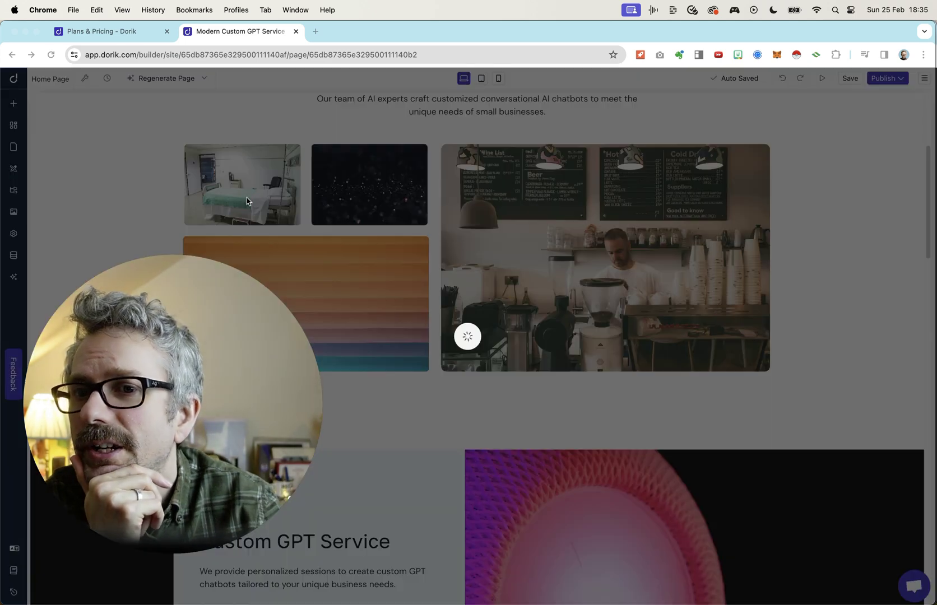
pyautogui.doubleClick(248, 213)
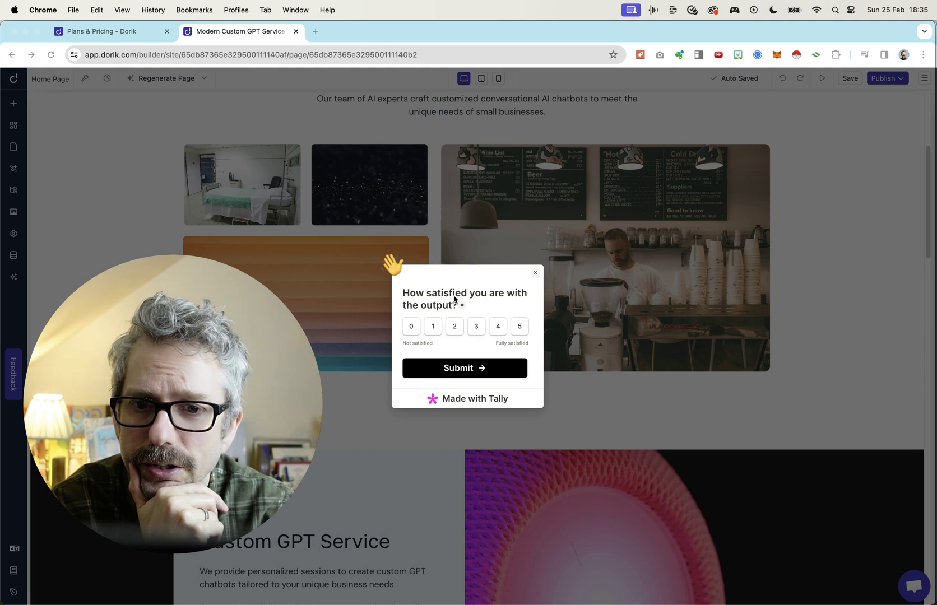
pyautogui.click(534, 272)
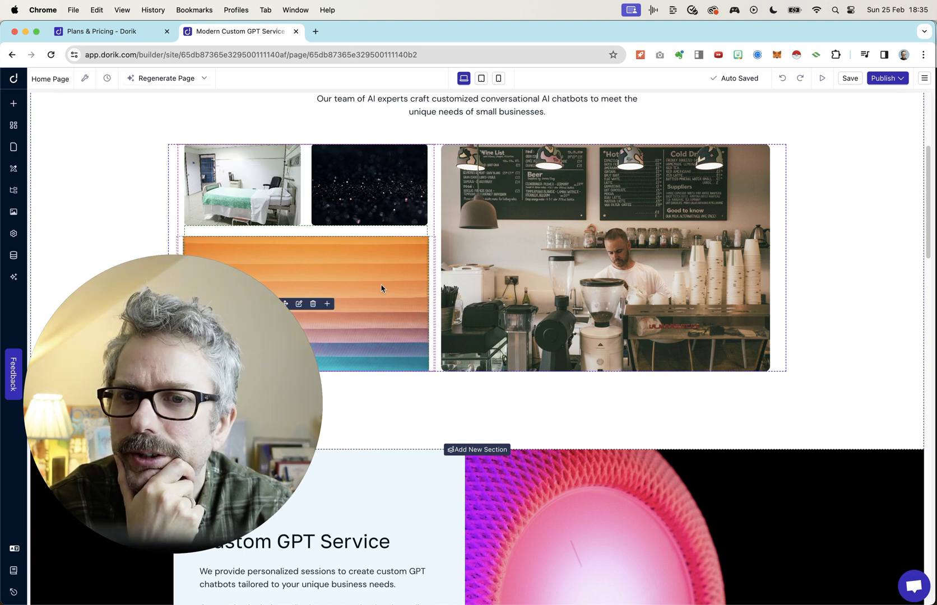
# Scroll down through the Custom GPT Service section offering personalized sessions.
pyautogui.scroll(-2, 384, 303)
pyautogui.scroll(3, 385, 303)
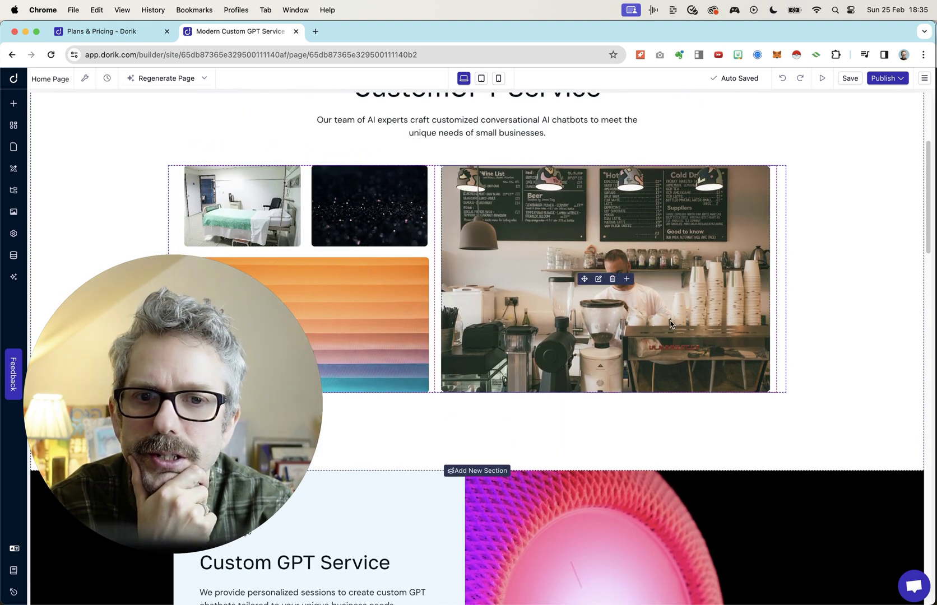
pyautogui.scroll(1, 713, 322)
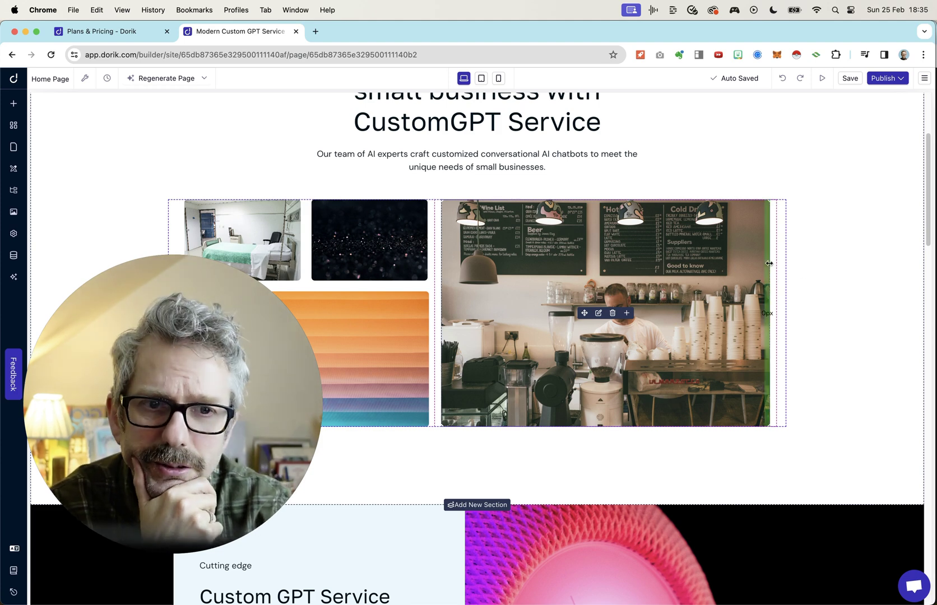
pyautogui.scroll(-2, 829, 298)
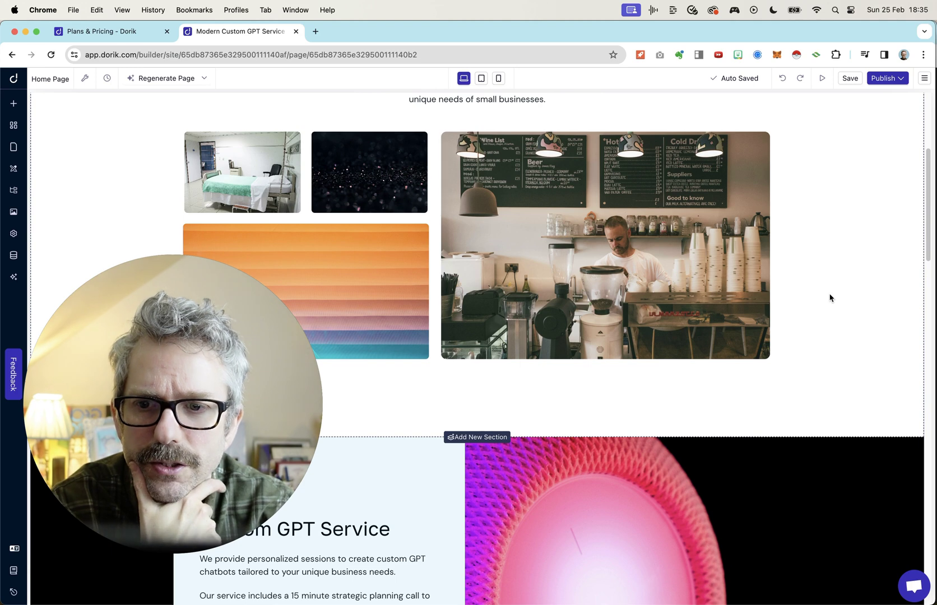
pyautogui.scroll(-9, 830, 298)
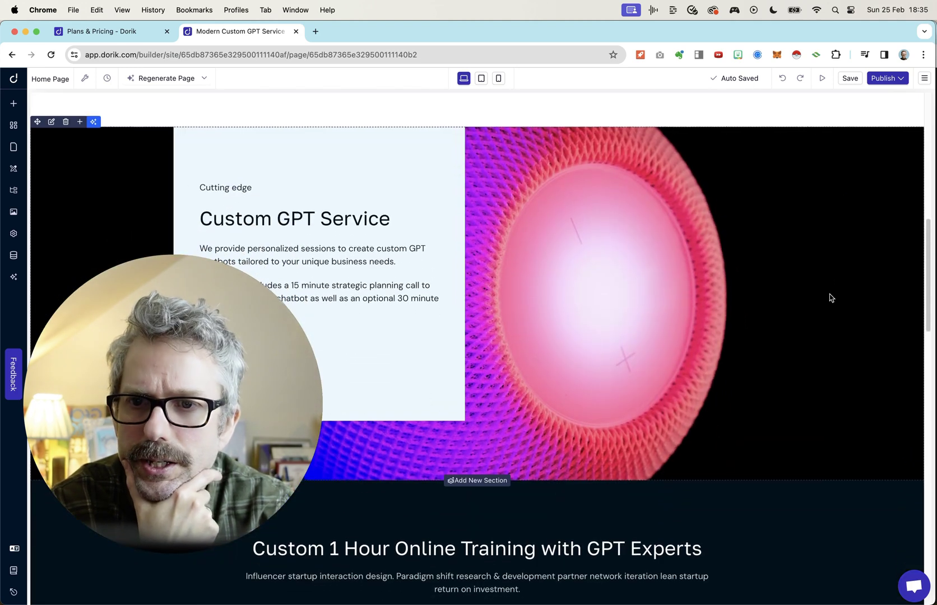
pyautogui.scroll(-1, 785, 301)
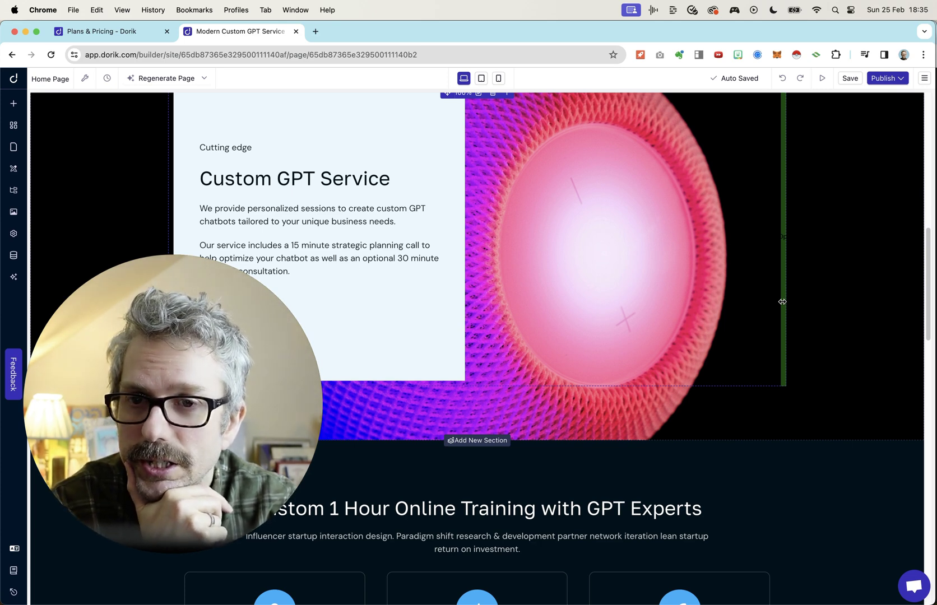
pyautogui.scroll(-2, 782, 301)
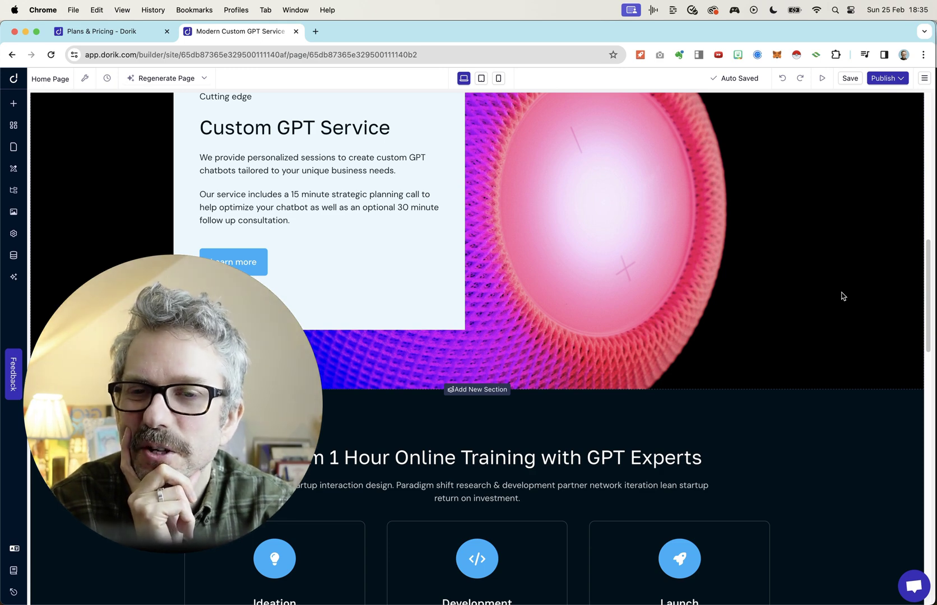
pyautogui.scroll(-1, 843, 296)
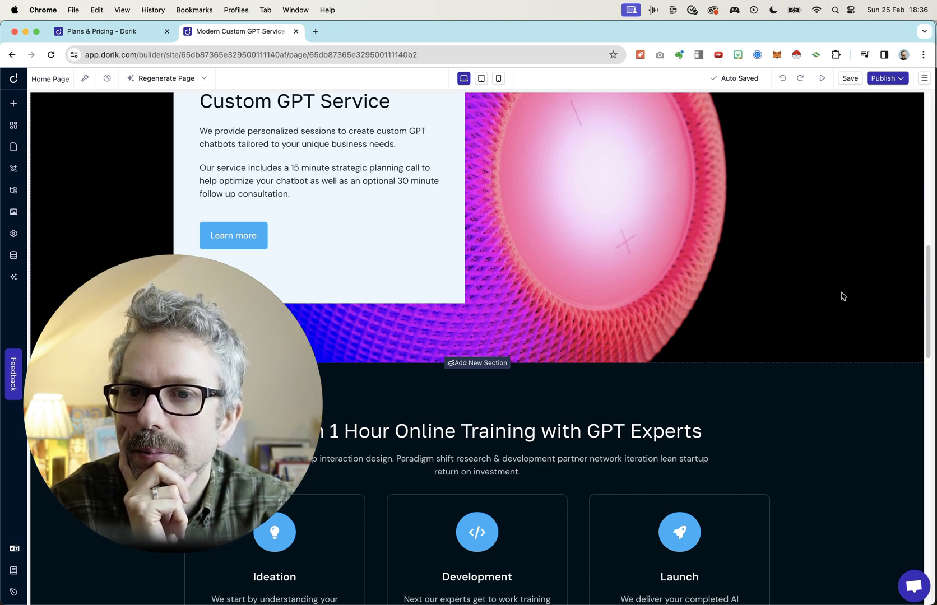
pyautogui.scroll(-1, 843, 296)
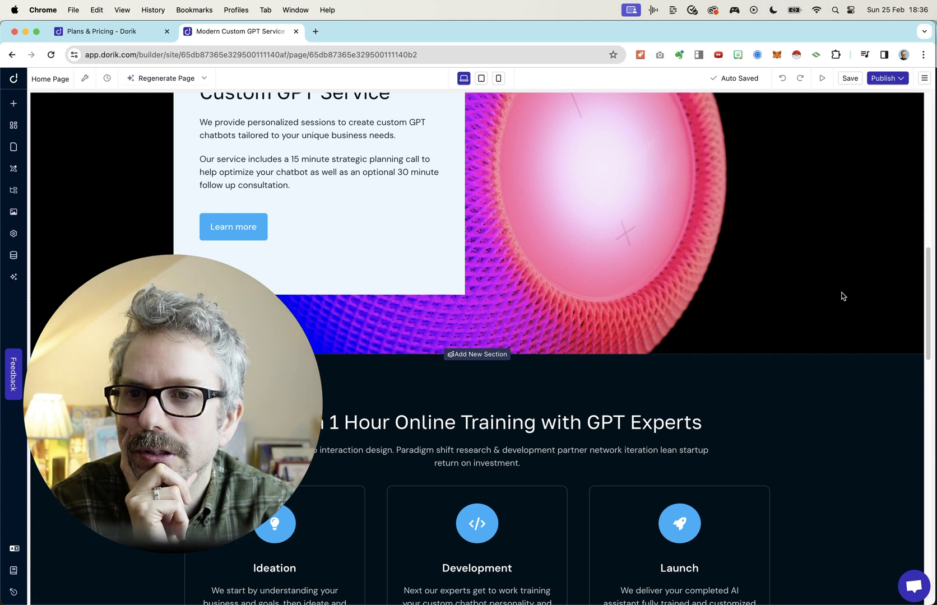
pyautogui.scroll(2, 843, 296)
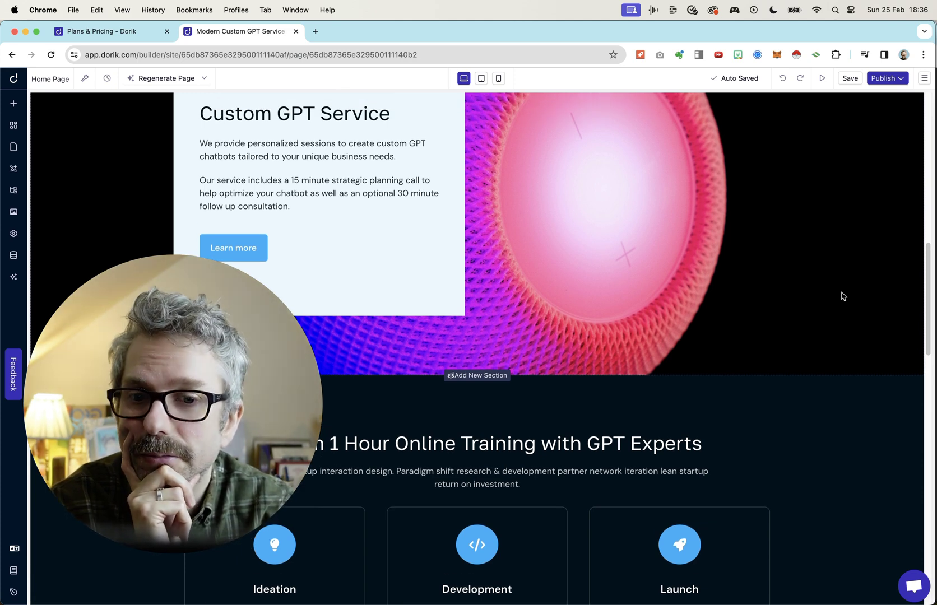
pyautogui.scroll(-1, 843, 295)
pyautogui.scroll(4, 843, 295)
pyautogui.scroll(-5, 843, 296)
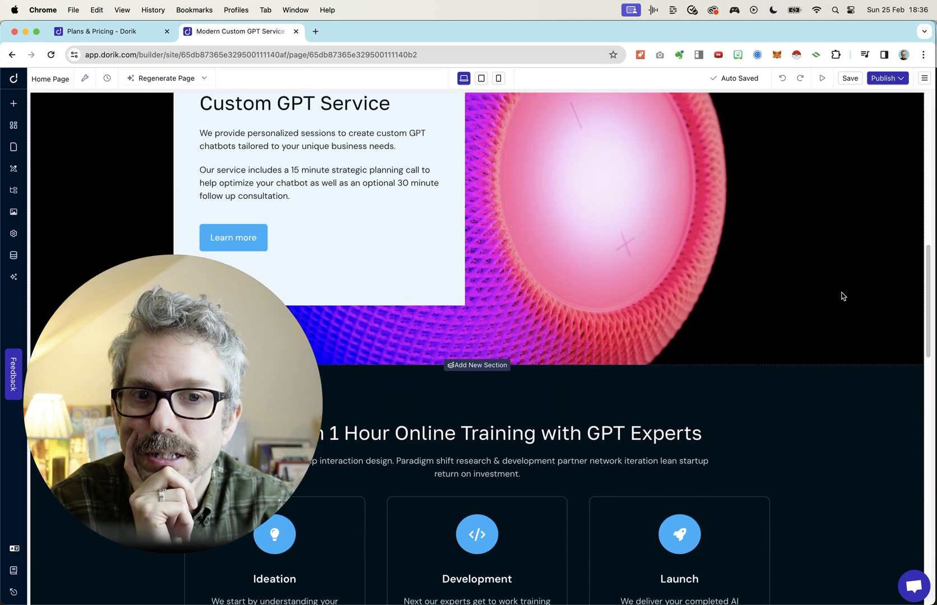
# Continue to the 1 Hour Online Training steps (Ideation, Development, Launch) and the testimonial.
pyautogui.scroll(5, 628, 269)
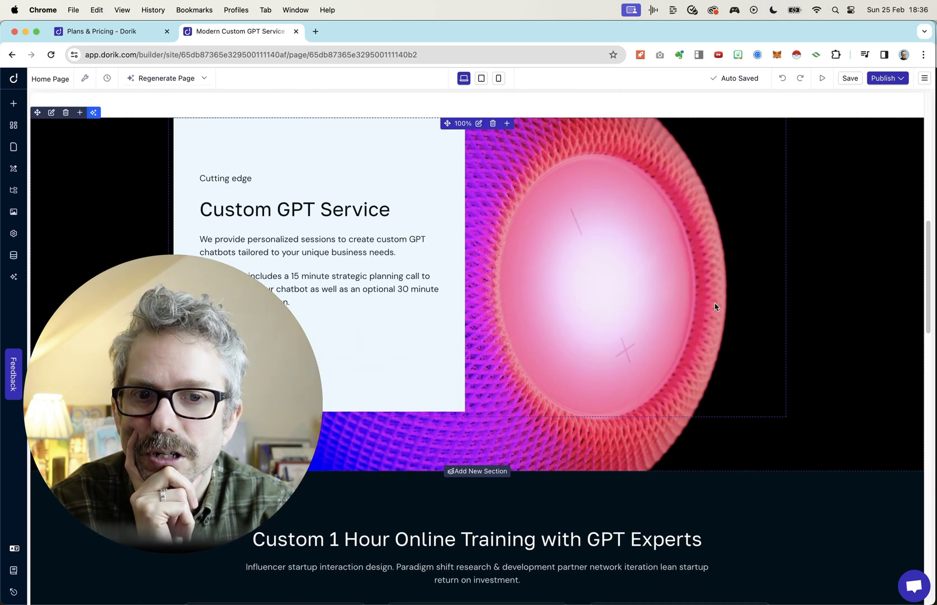
pyautogui.scroll(-6, 681, 308)
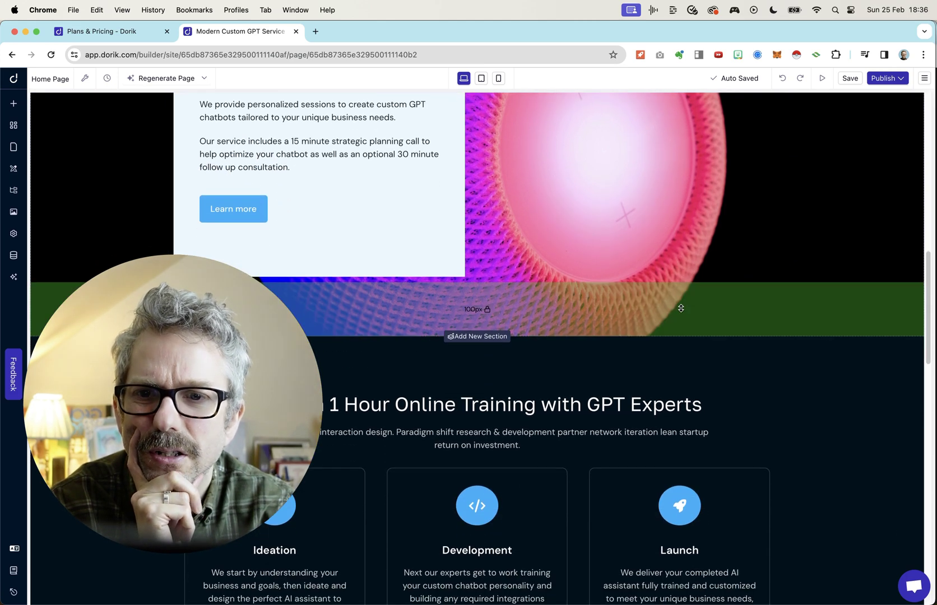
pyautogui.scroll(8, 681, 308)
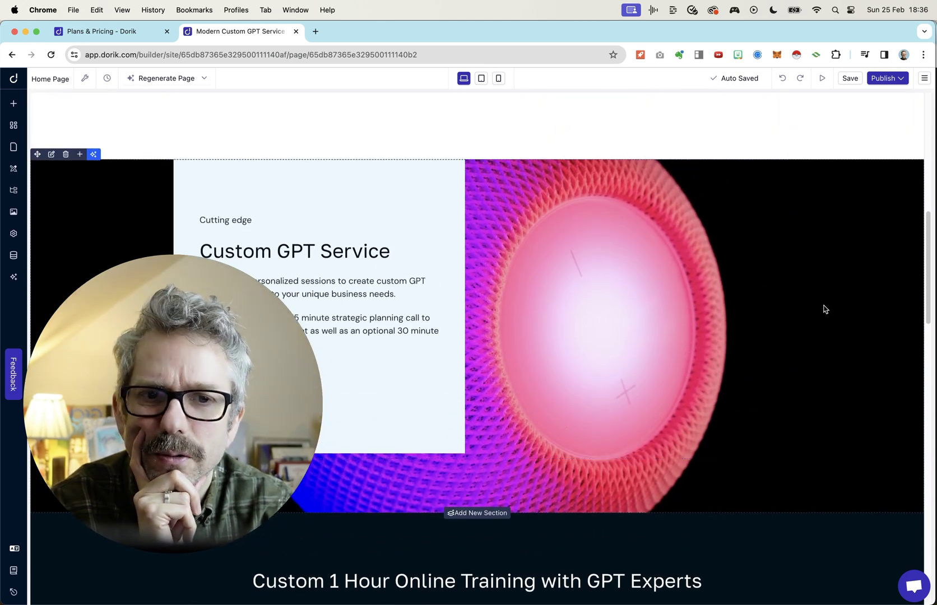
pyautogui.scroll(-15, 832, 320)
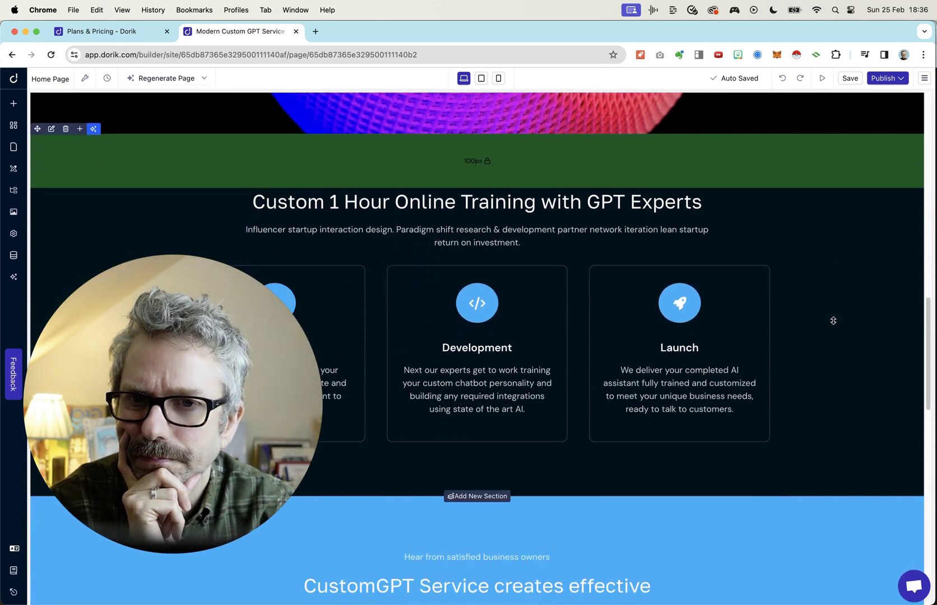
pyautogui.scroll(-3, 832, 321)
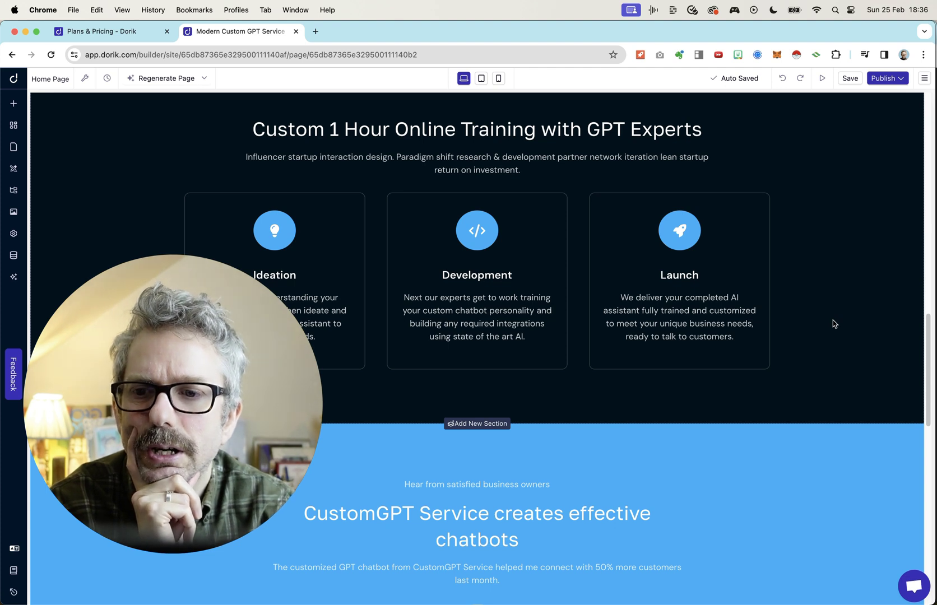
pyautogui.scroll(-1, 833, 324)
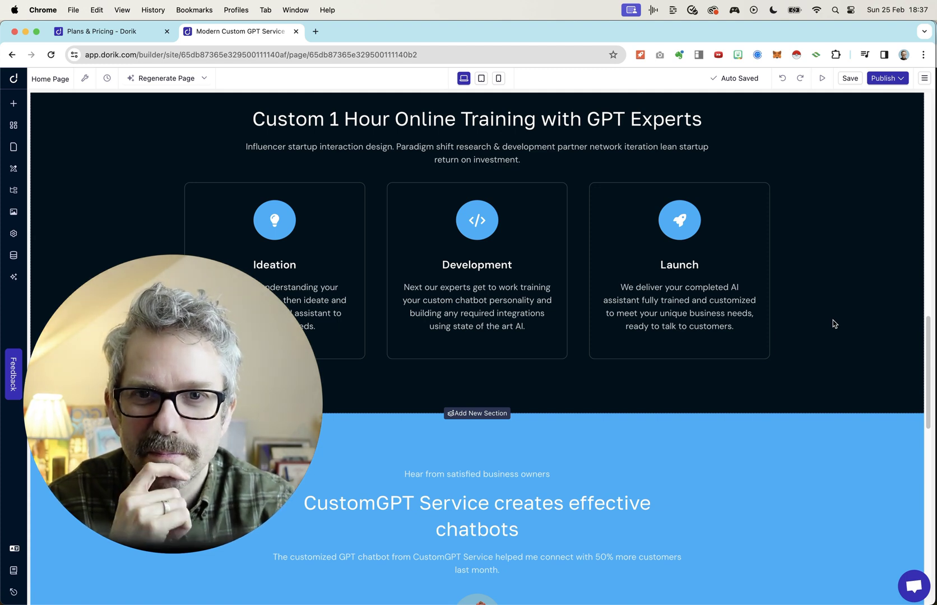
pyautogui.scroll(-1, 833, 323)
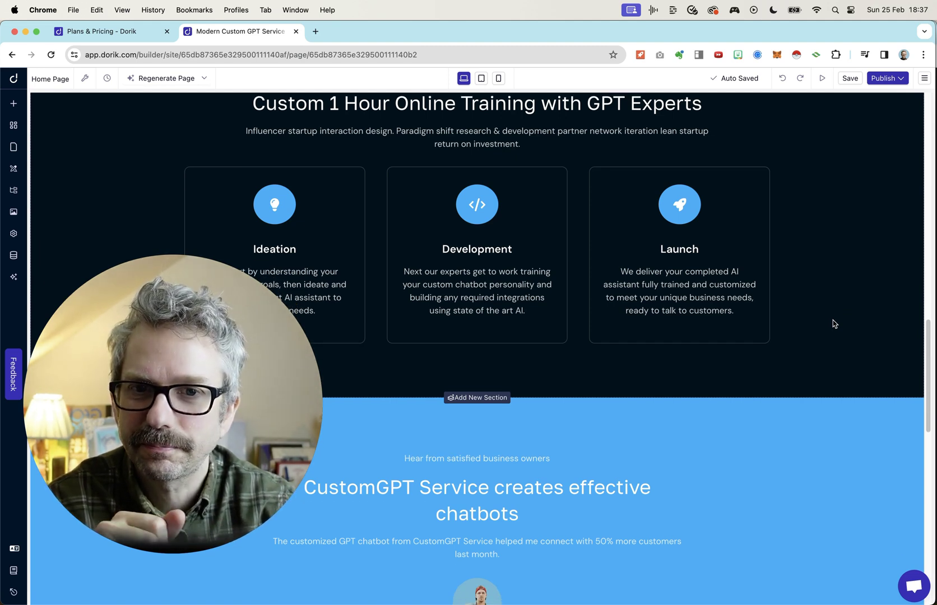
pyautogui.scroll(-3, 833, 323)
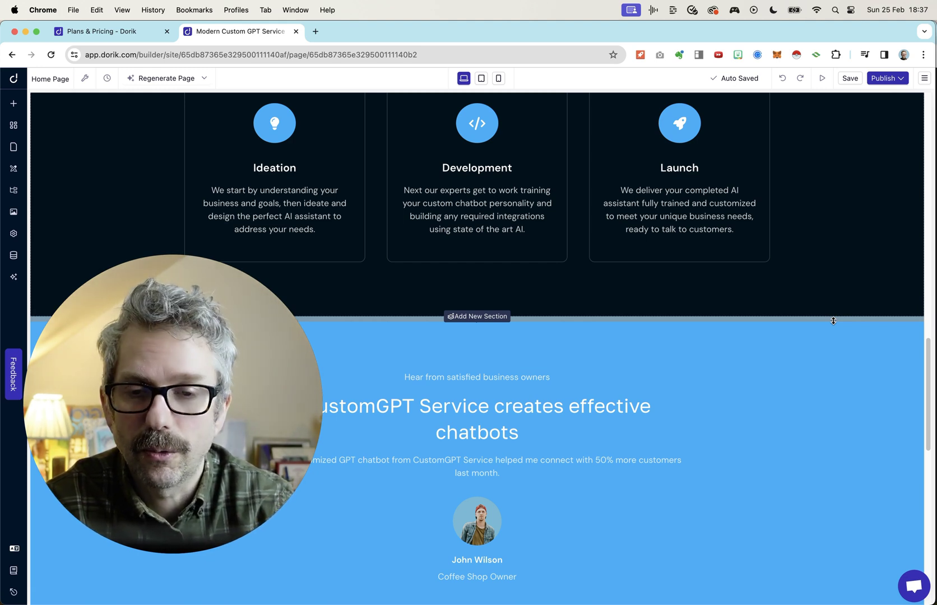
pyautogui.scroll(-1, 833, 321)
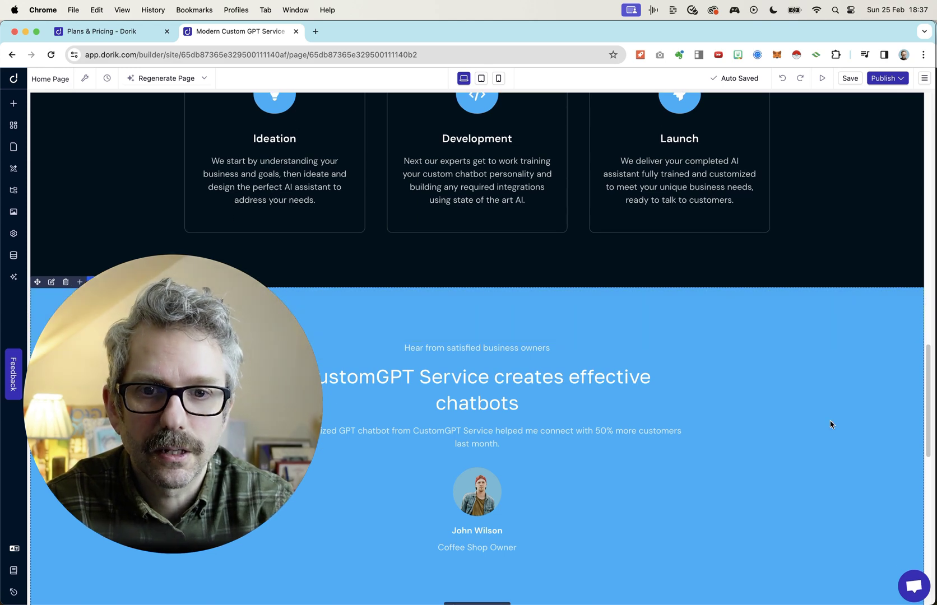
pyautogui.scroll(-2, 830, 424)
pyautogui.scroll(4, 831, 425)
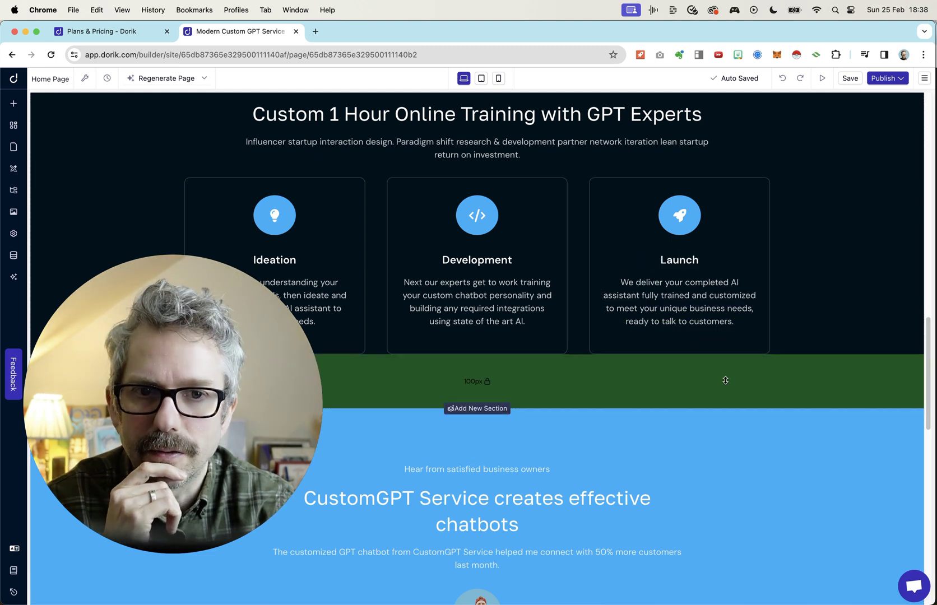
pyautogui.scroll(-5, 725, 380)
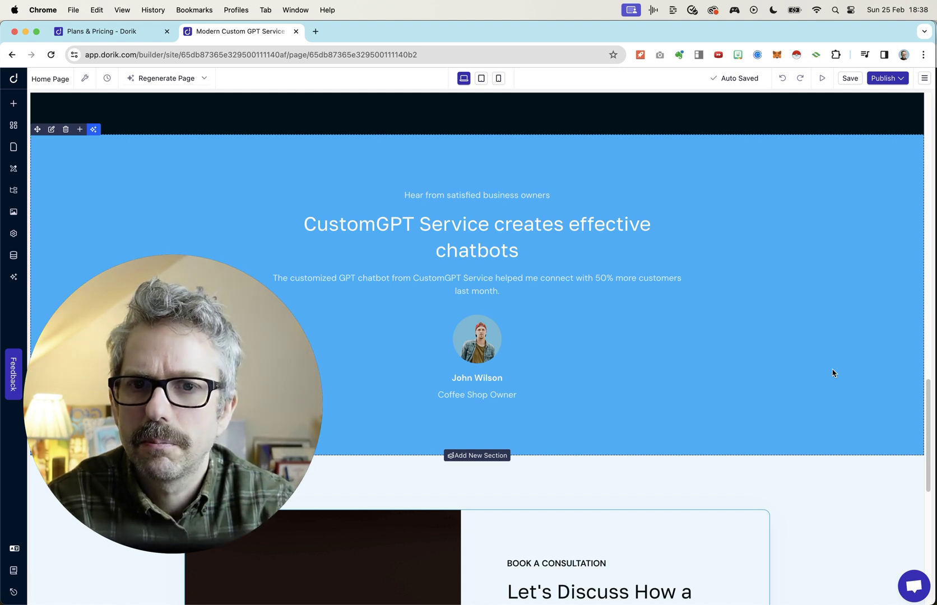
# Scroll the homepage from the chatbot hero down to the free consultation-booking section.
pyautogui.scroll(-1, 832, 373)
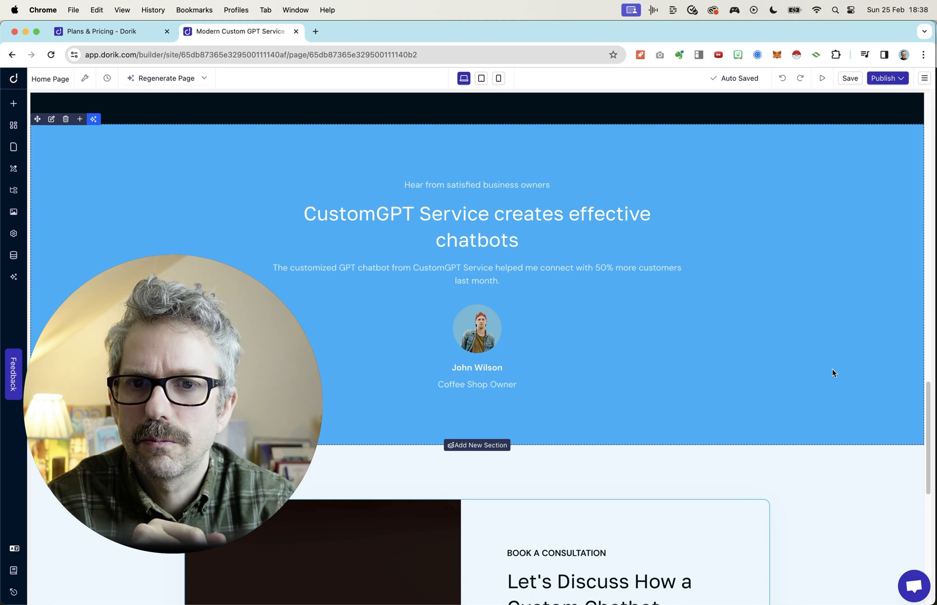
pyautogui.scroll(-4, 832, 373)
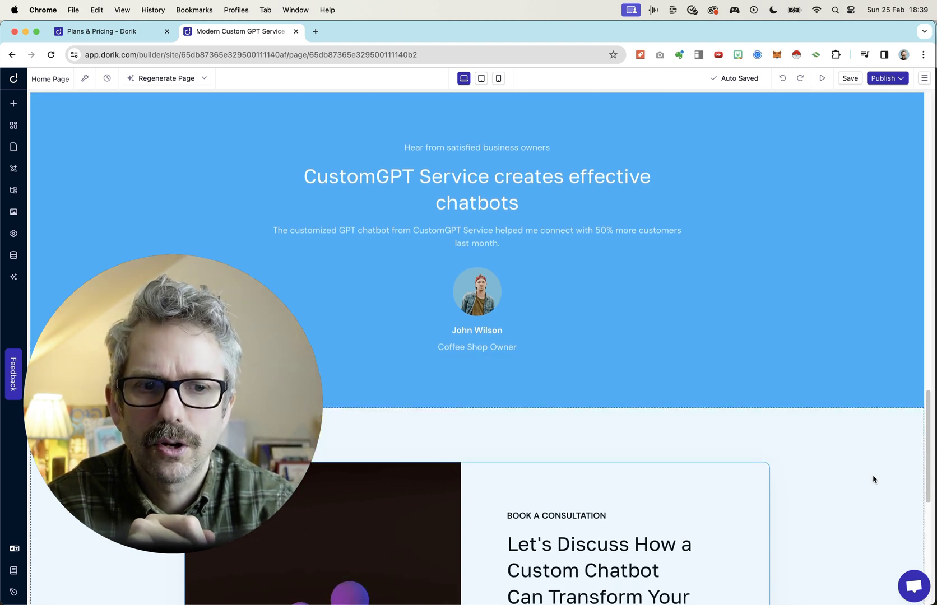
pyautogui.scroll(-3, 863, 520)
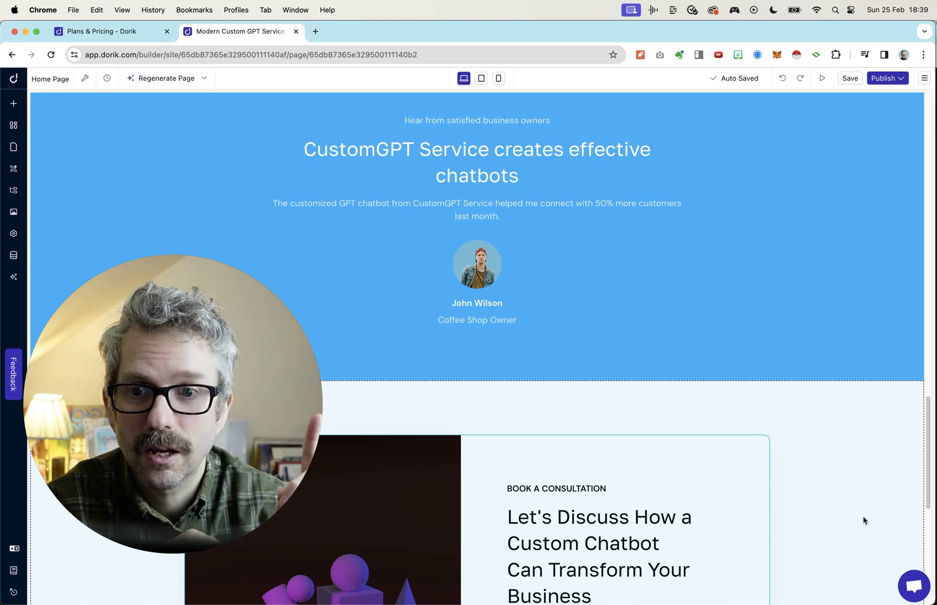
pyautogui.scroll(-5, 862, 521)
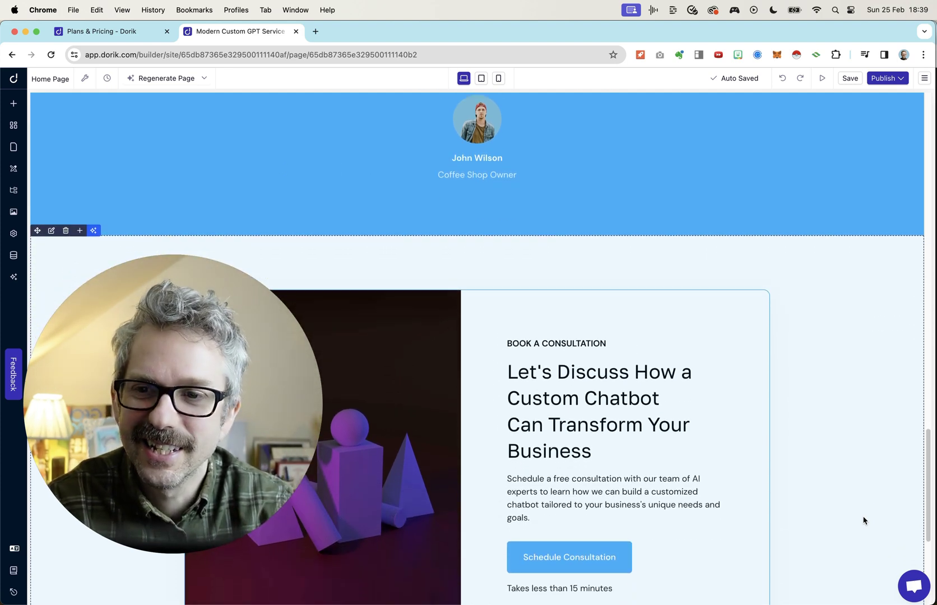
pyautogui.scroll(-5, 863, 520)
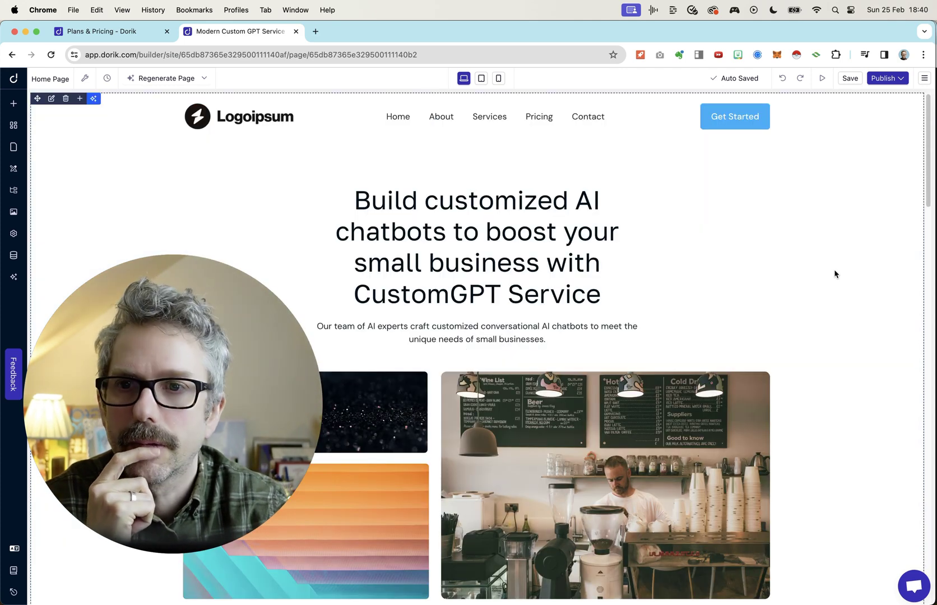
# Edit the café photo in the gallery and open Insert Media's Generate With AI option.
pyautogui.scroll(-4, 835, 273)
pyautogui.moveTo(599, 297)
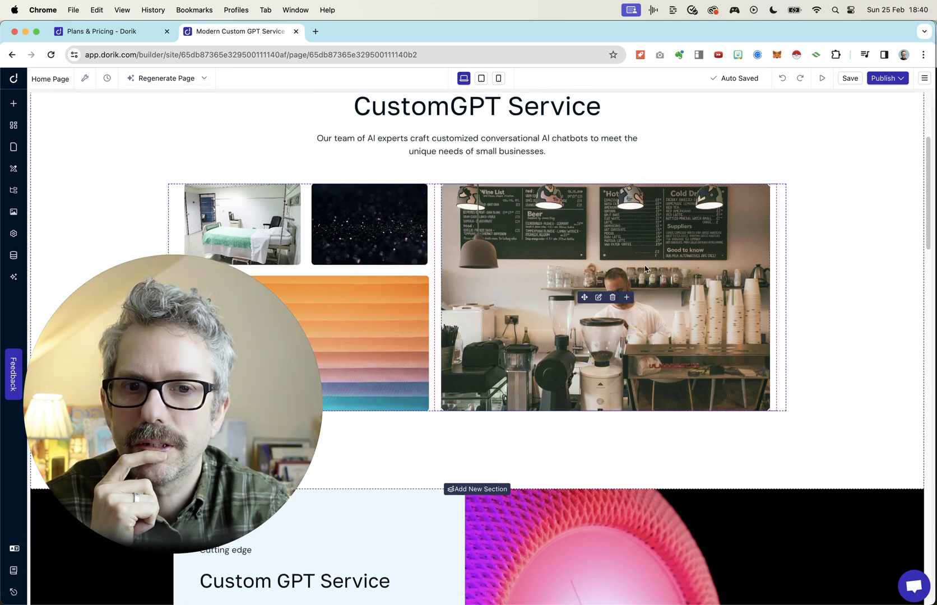
pyautogui.click(597, 298)
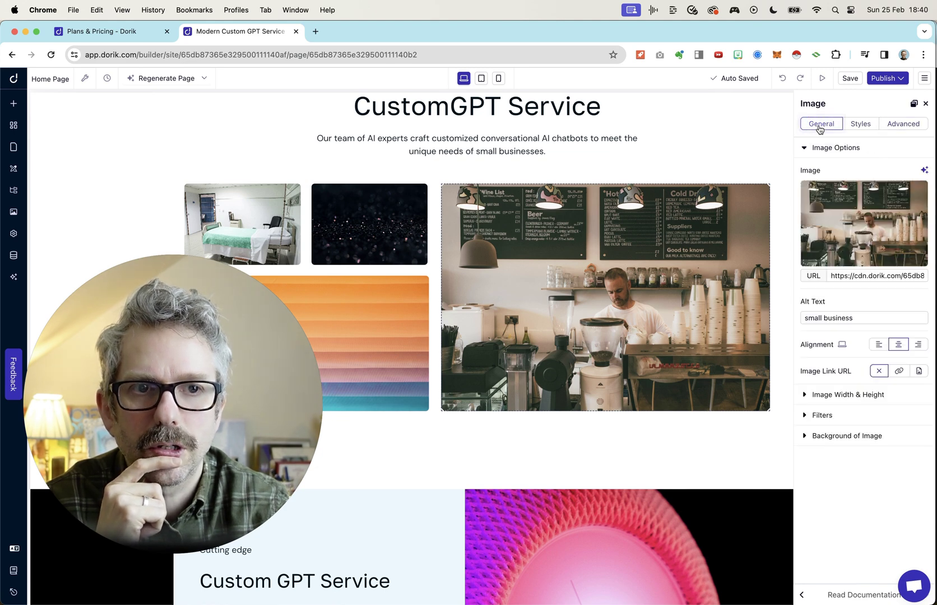
pyautogui.click(826, 221)
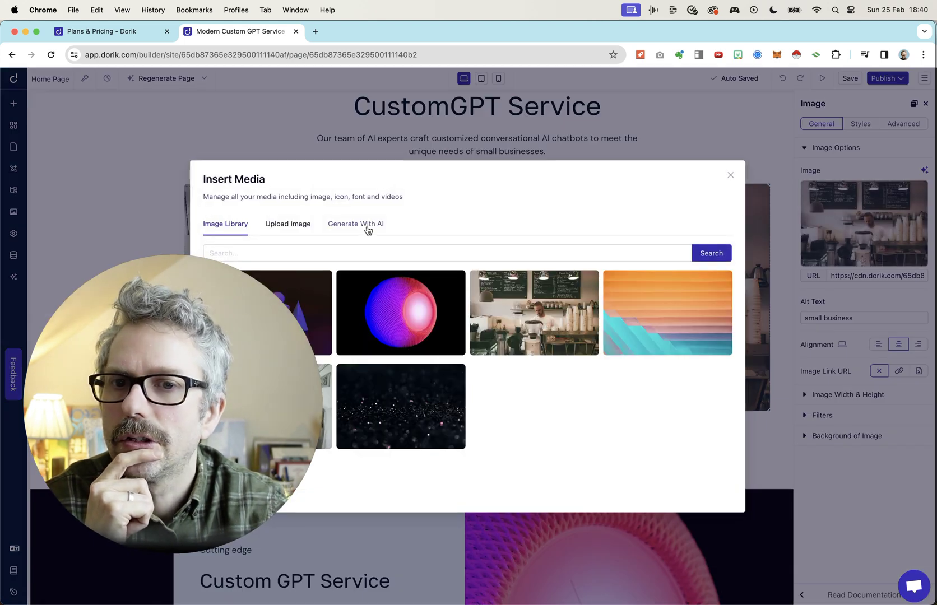
pyautogui.click(368, 229)
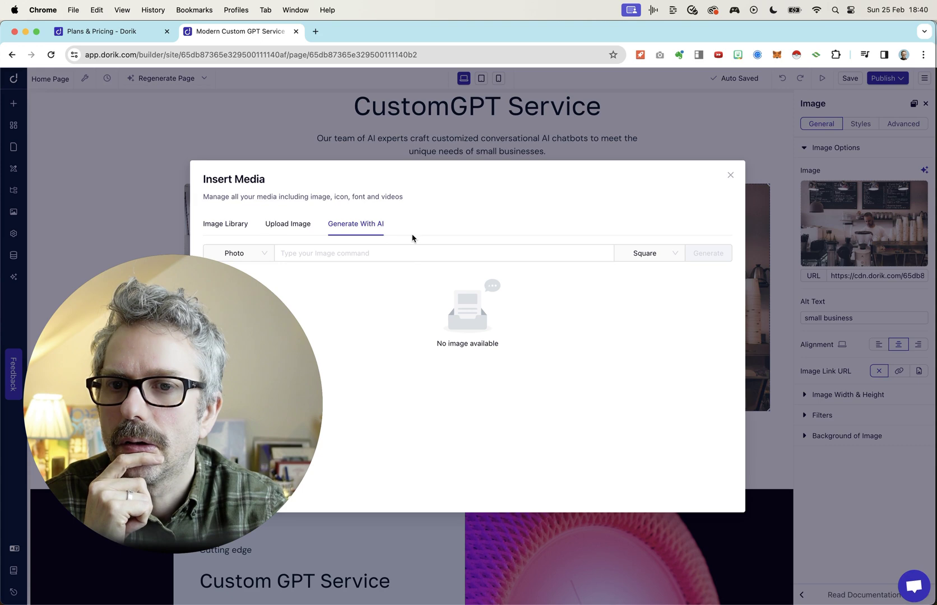
# Generate a landscape AI image of a woman at a laptop with a small white robot.
pyautogui.click(356, 257)
pyautogui.write('woma')
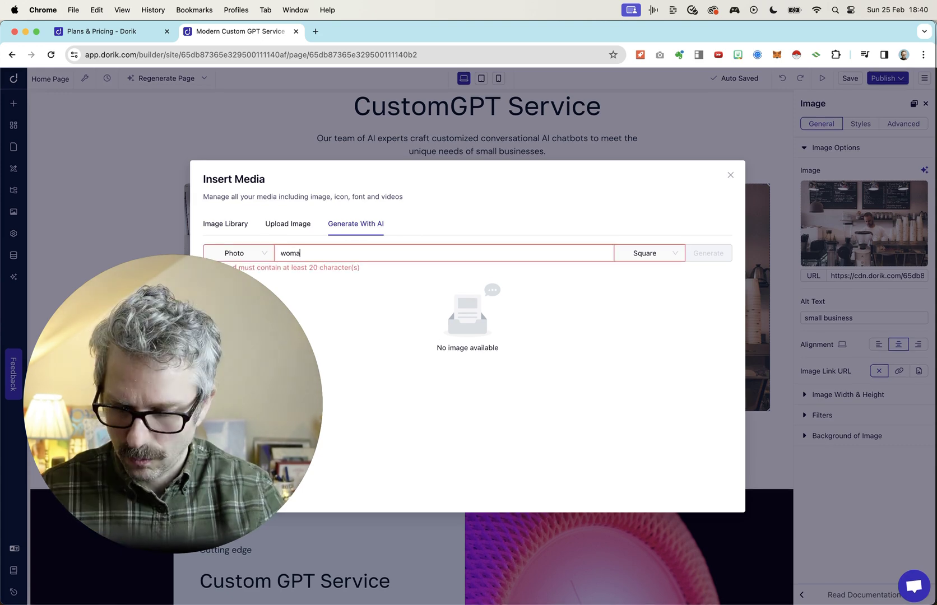
pyautogui.write('n w')
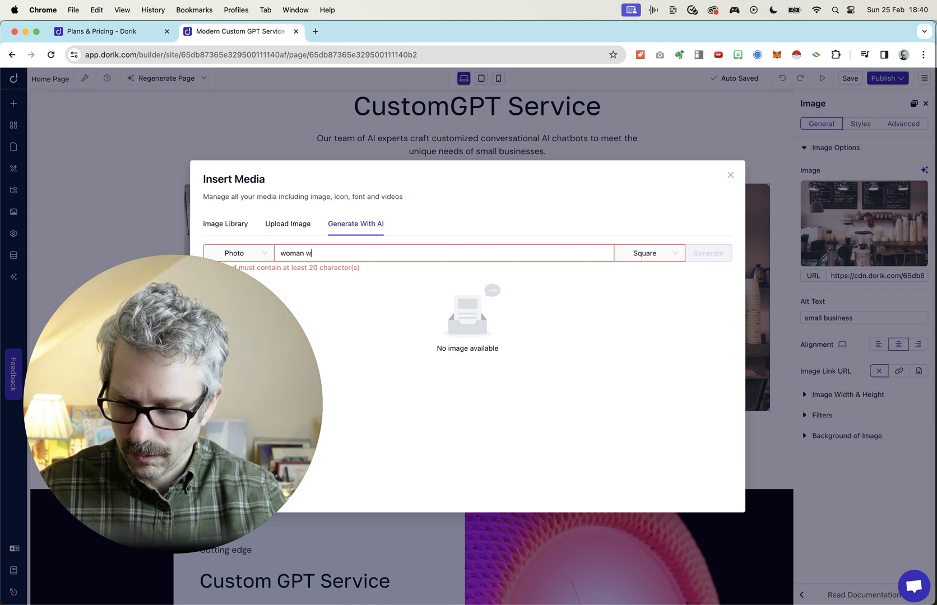
pyautogui.write('orking on a laptop ')
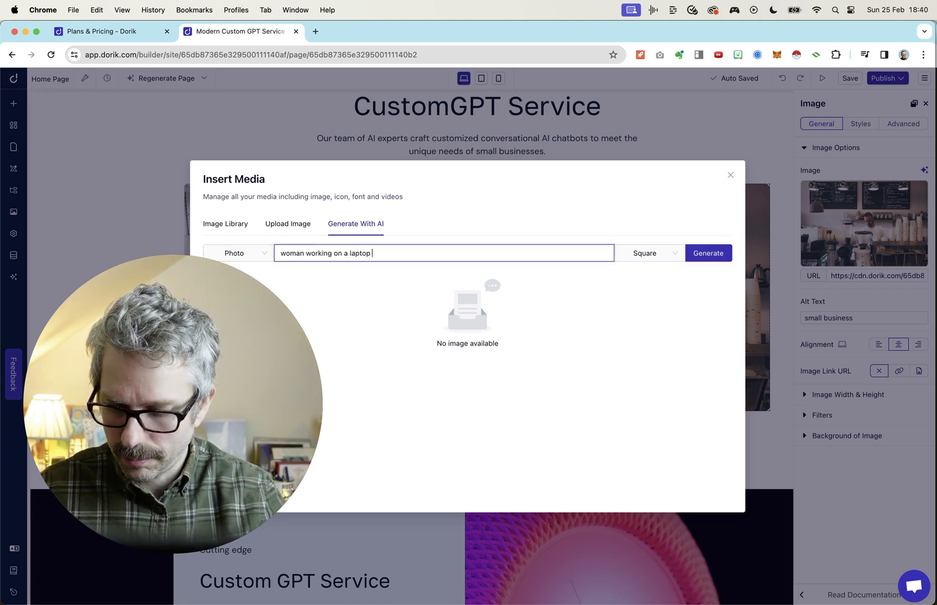
pyautogui.write('with a small white ')
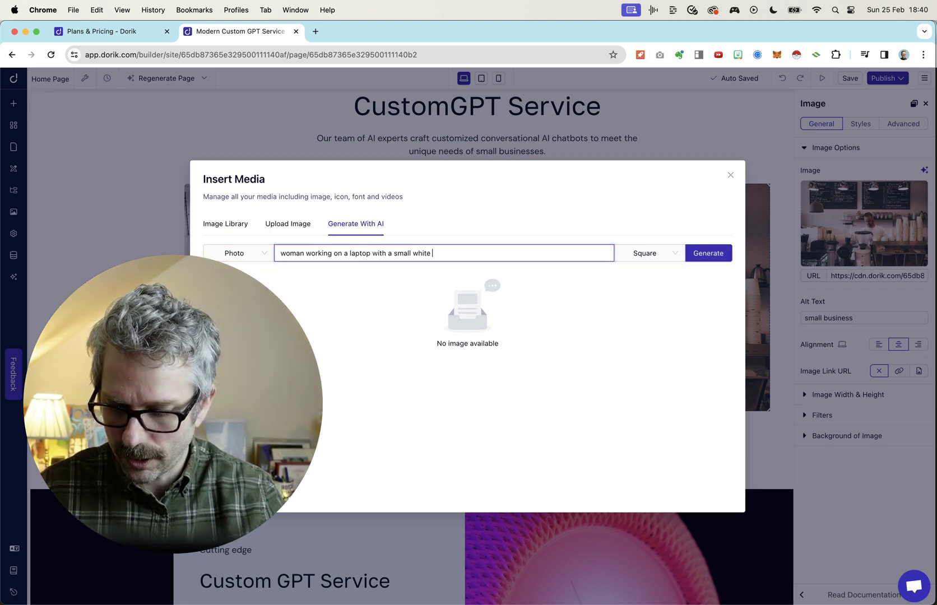
pyautogui.write('robot on her shoulder.')
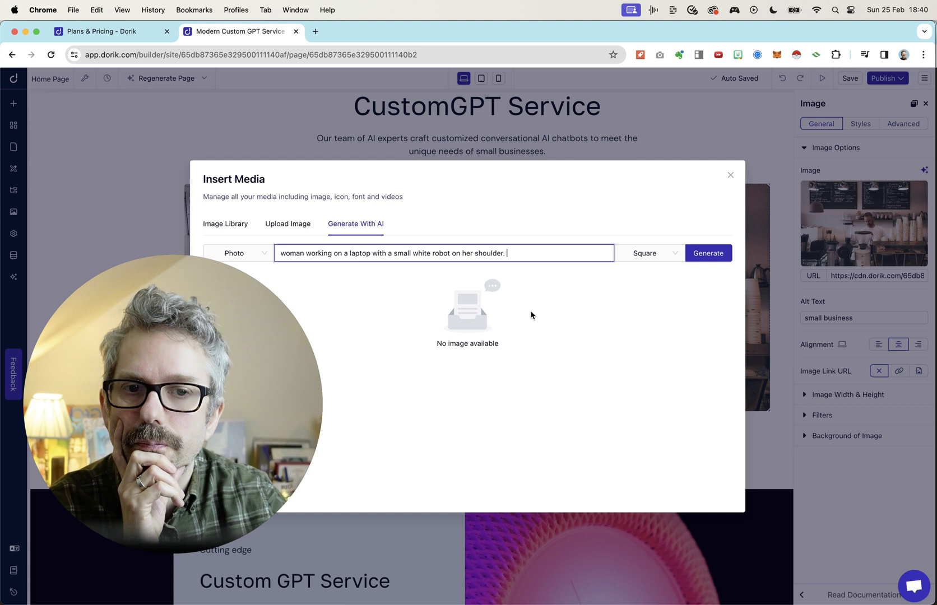
pyautogui.click(635, 257)
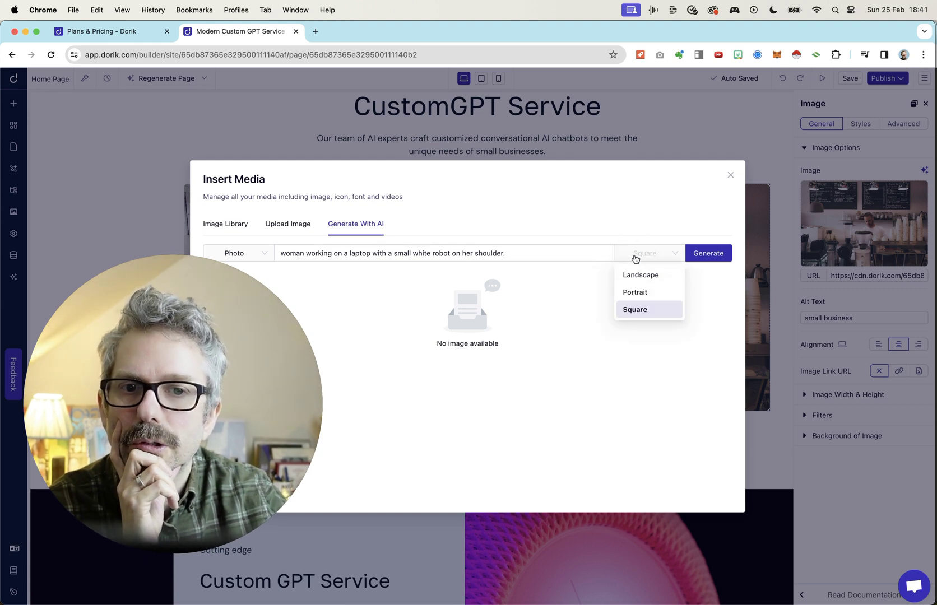
pyautogui.click(640, 276)
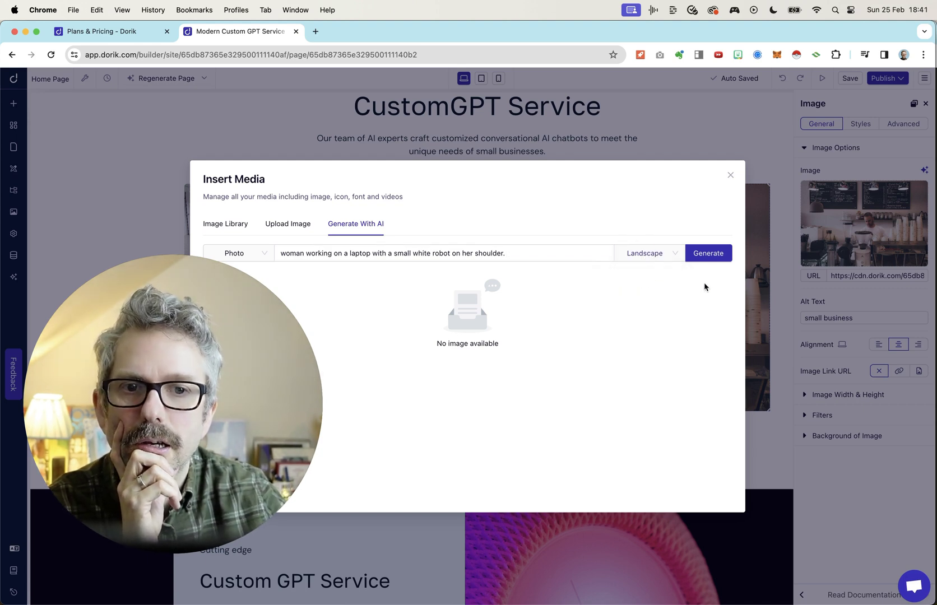
pyautogui.click(710, 253)
# Insert the generated image in place of the café photo and close its full-size preview.
pyautogui.moveTo(219, 311)
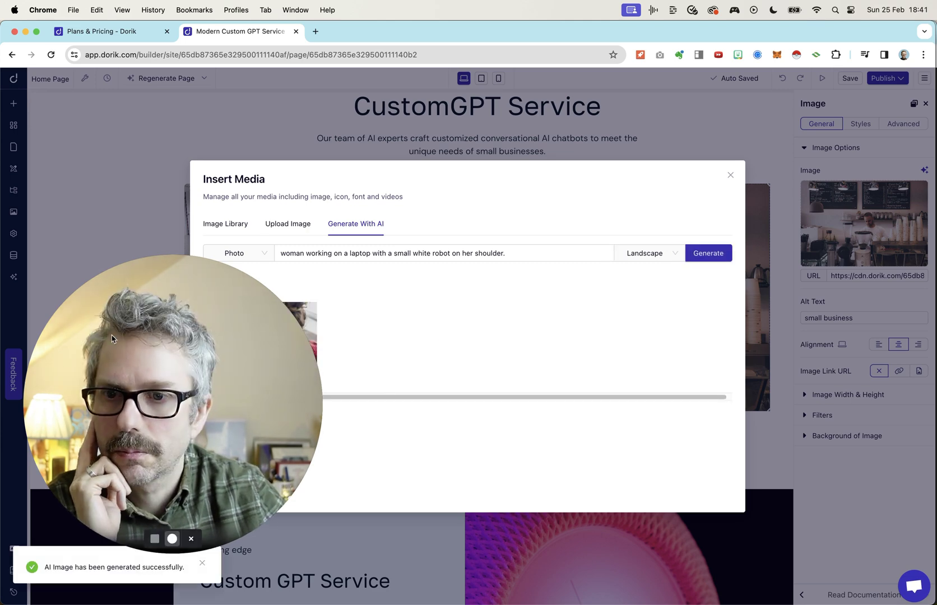
pyautogui.moveTo(147, 318); pyautogui.dragTo(675, 332)
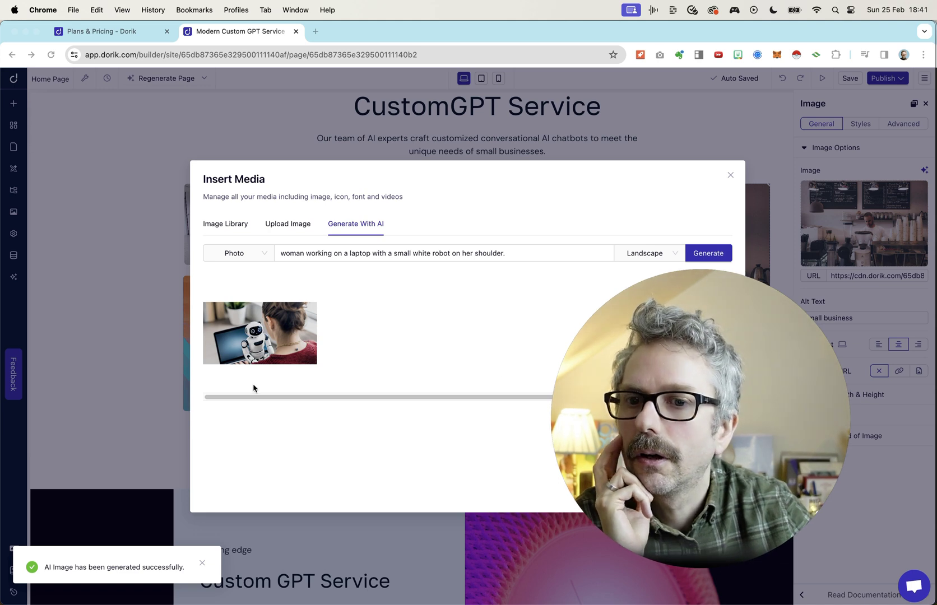
pyautogui.click(266, 344)
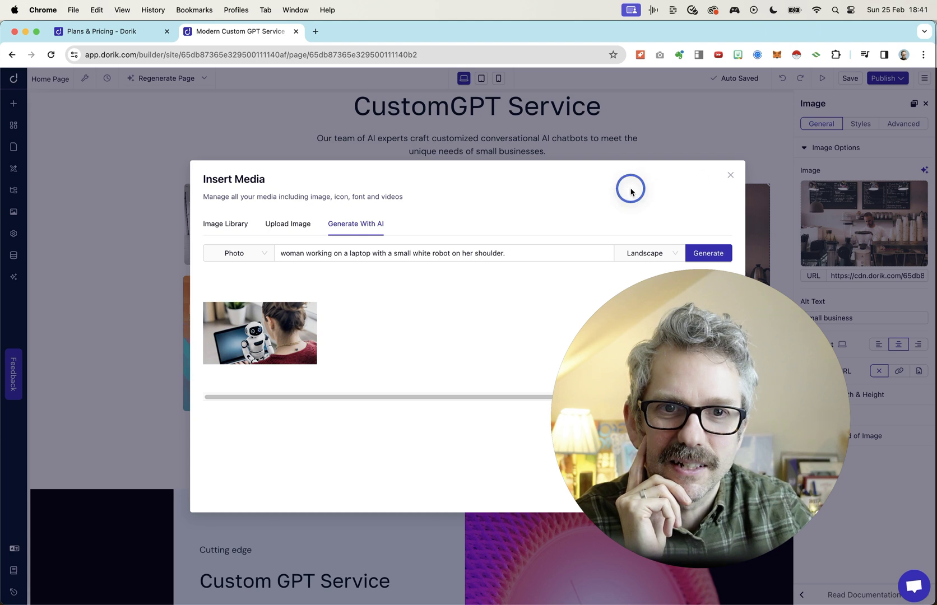
pyautogui.moveTo(208, 356)
pyautogui.click(224, 375)
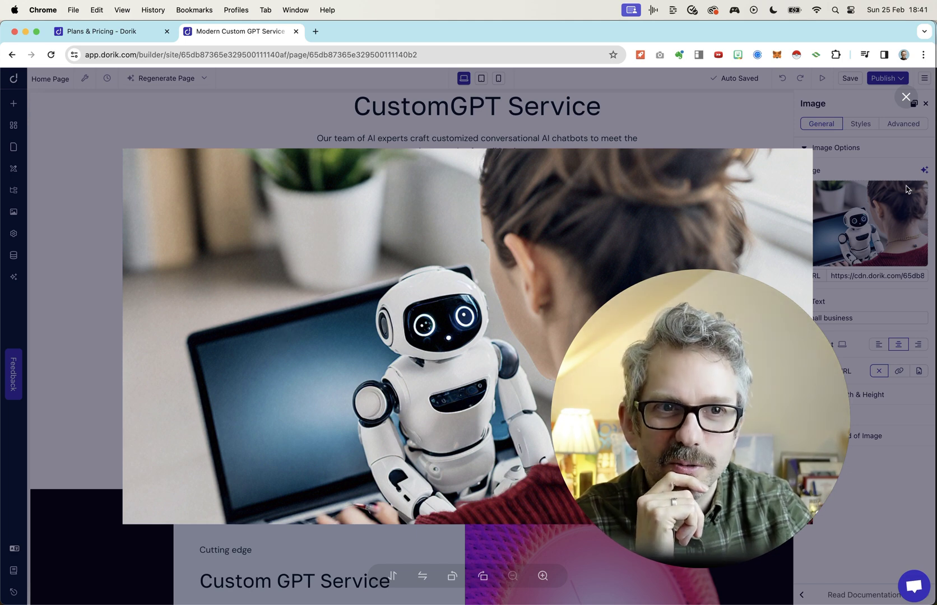
pyautogui.click(906, 97)
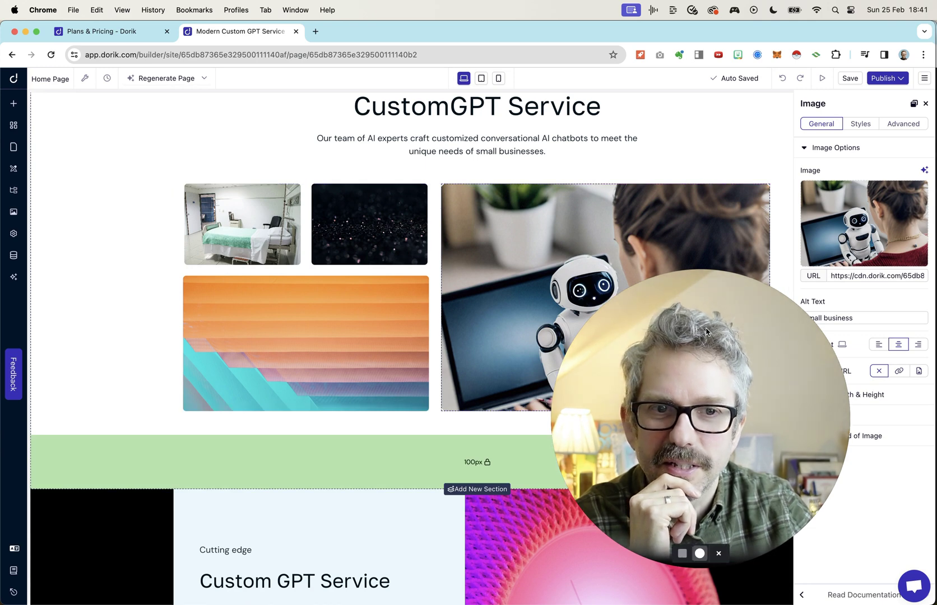
pyautogui.click(262, 366)
# Generate an AI image for the orange photo from the prompt 'man sitting at an office desk, with a small white robot on his shoulde'.
pyautogui.click(852, 220)
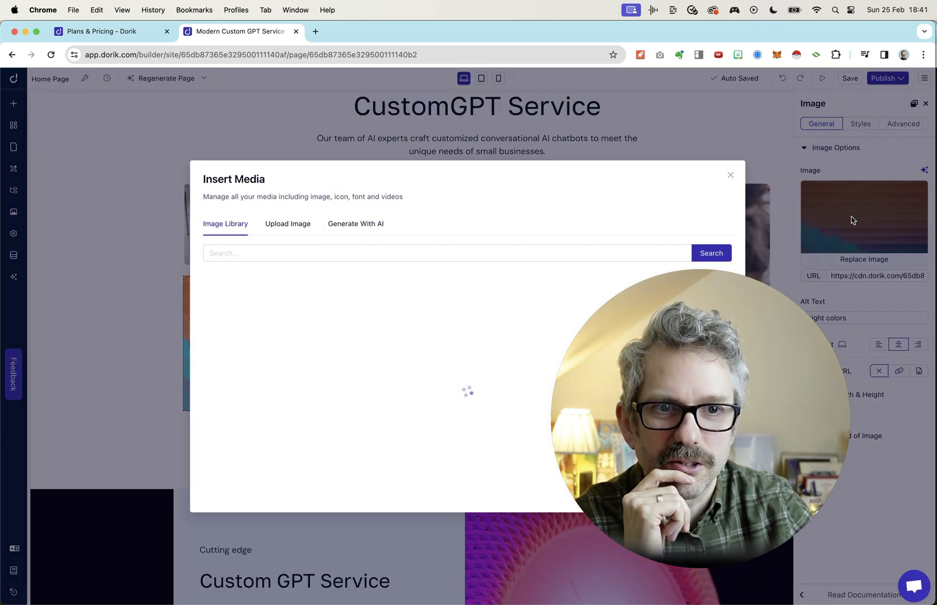
pyautogui.click(348, 226)
pyautogui.write('man')
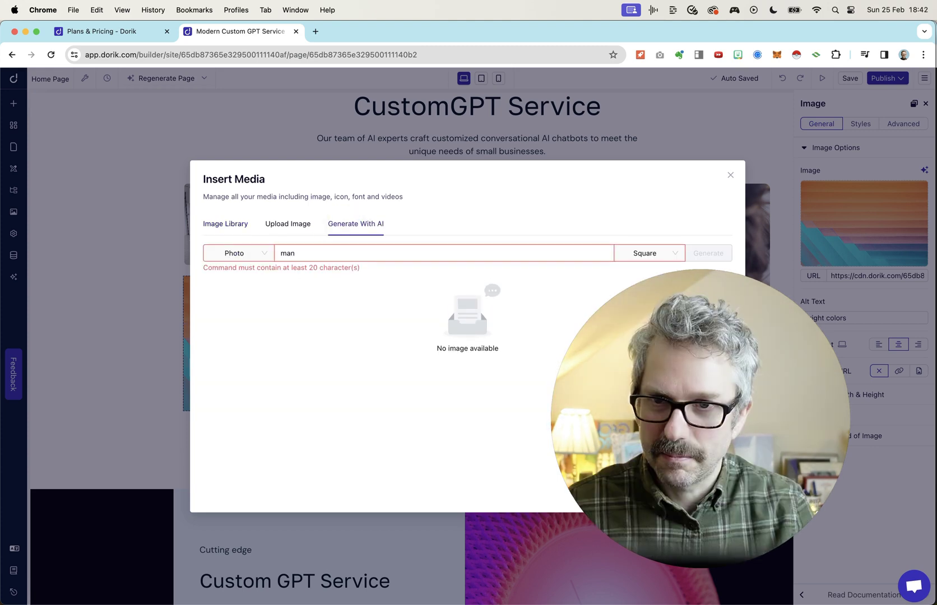
pyautogui.write(' sitting')
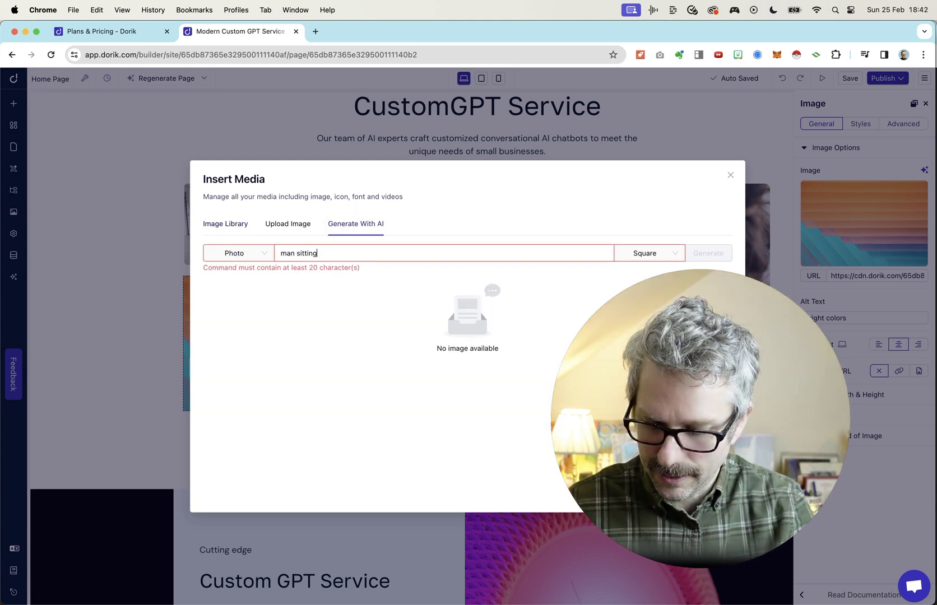
pyautogui.write(' at an office ')
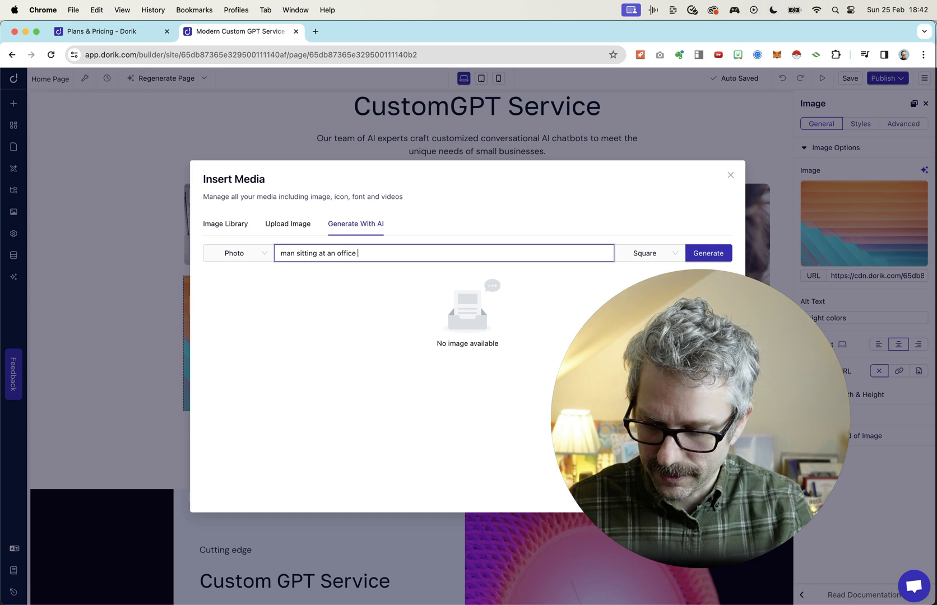
pyautogui.write('desk, with a ')
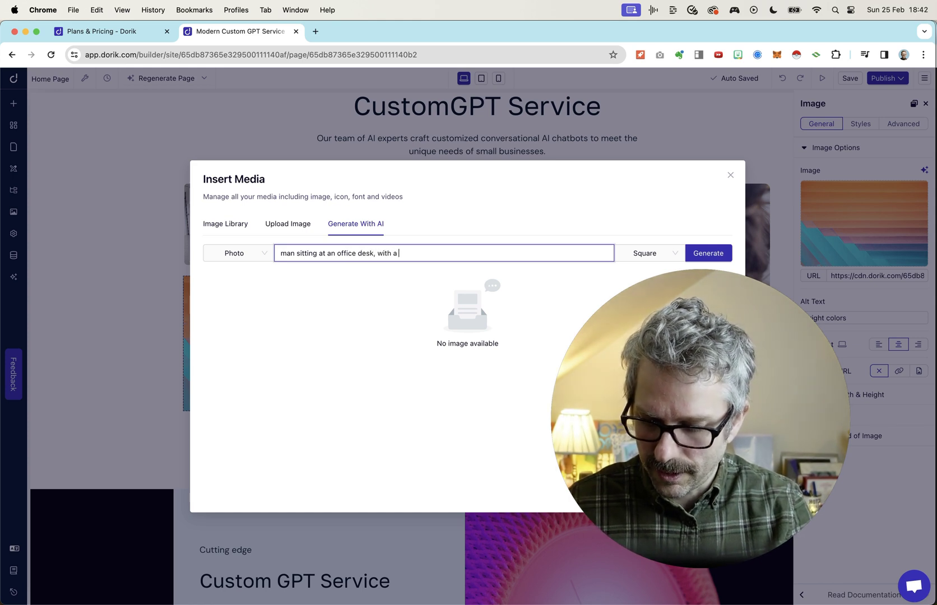
pyautogui.write('small white robot ')
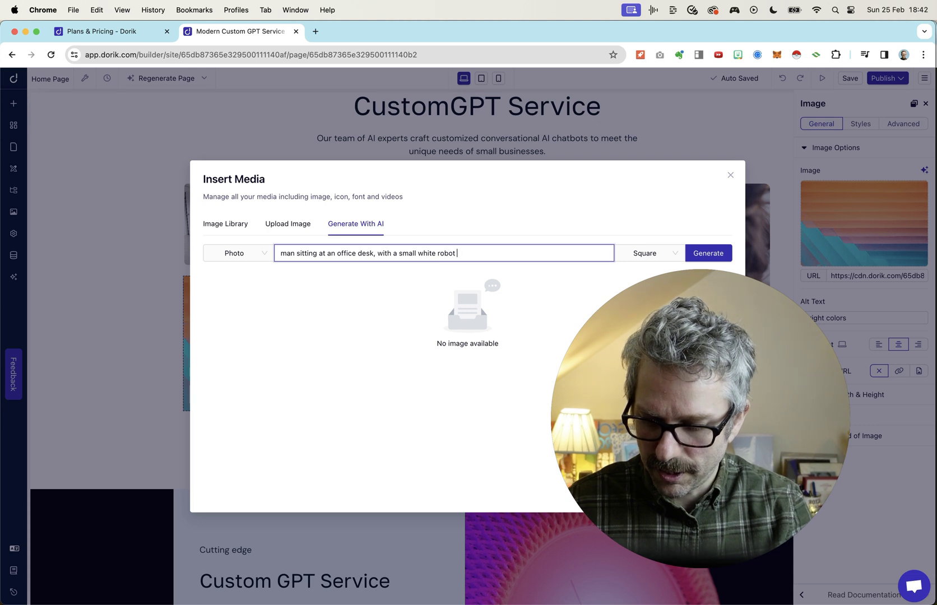
pyautogui.write('on his shoulder')
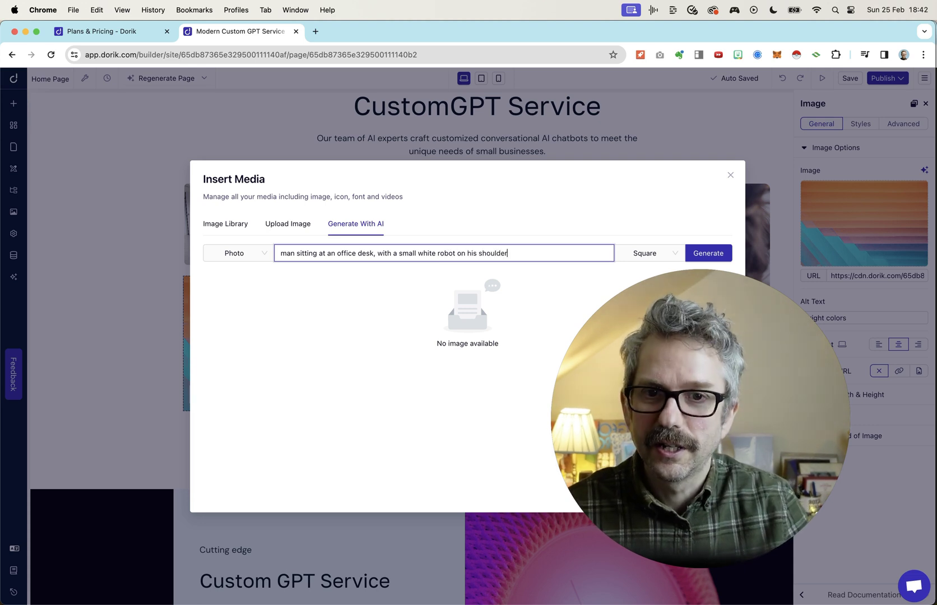
pyautogui.click(707, 254)
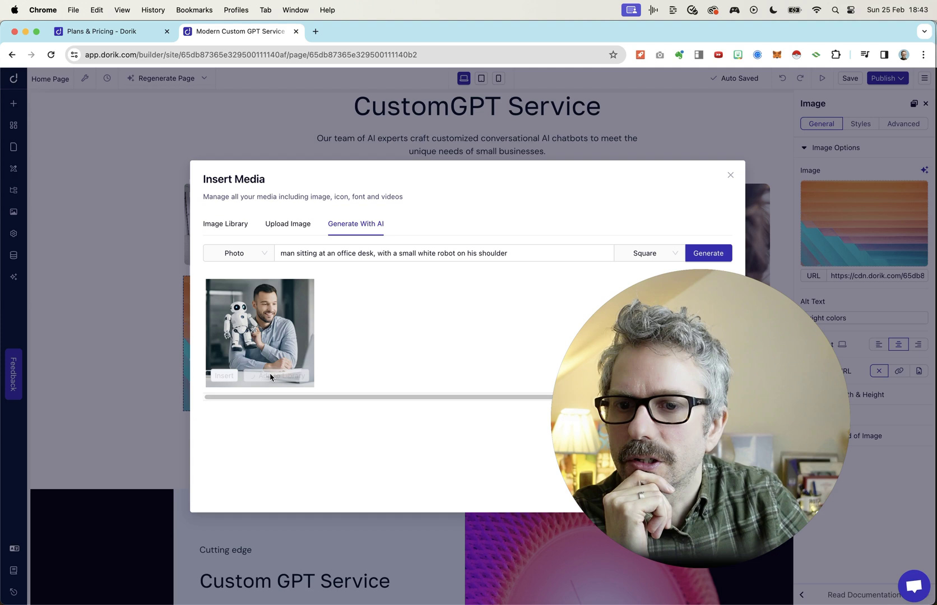
# Make the generated image landscape, preview it at full size, then insert it into the page.
pyautogui.click(646, 256)
pyautogui.click(635, 269)
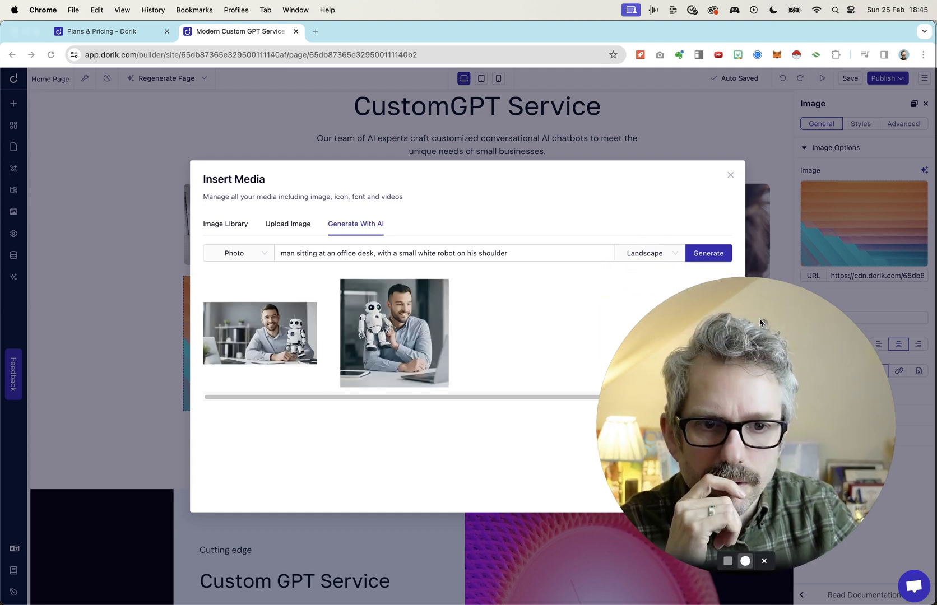
pyautogui.moveTo(257, 340)
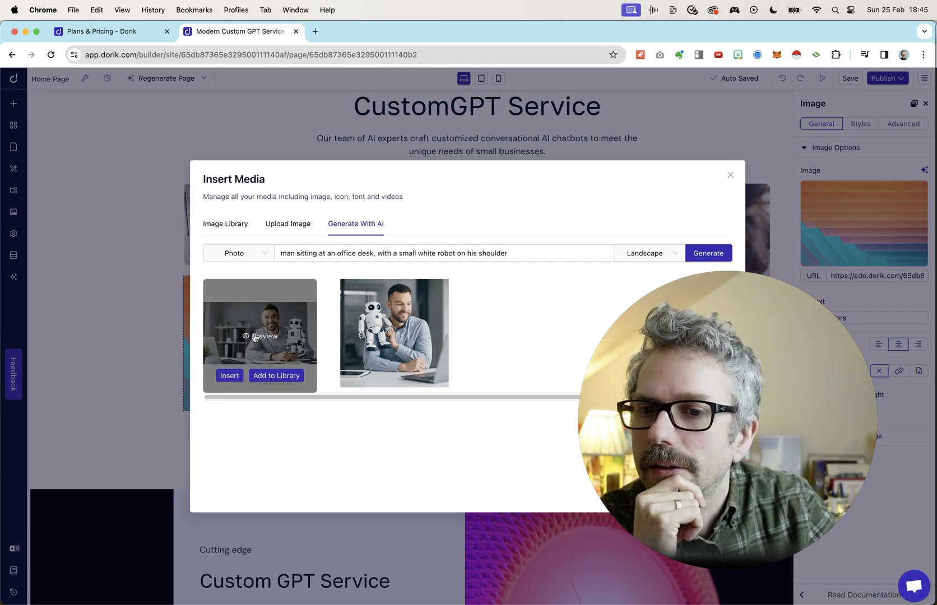
pyautogui.click(258, 339)
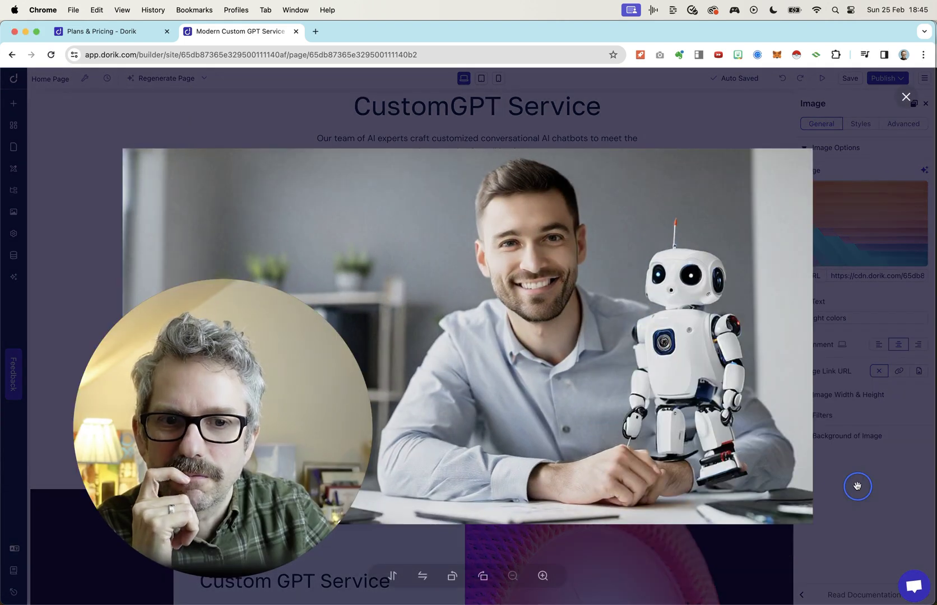
pyautogui.click(847, 505)
pyautogui.moveTo(235, 339)
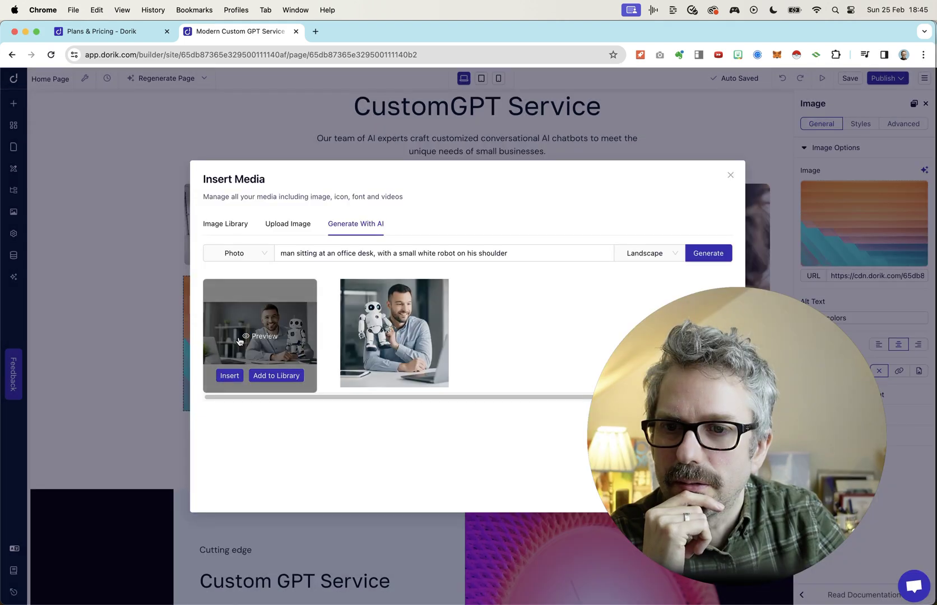
pyautogui.click(229, 375)
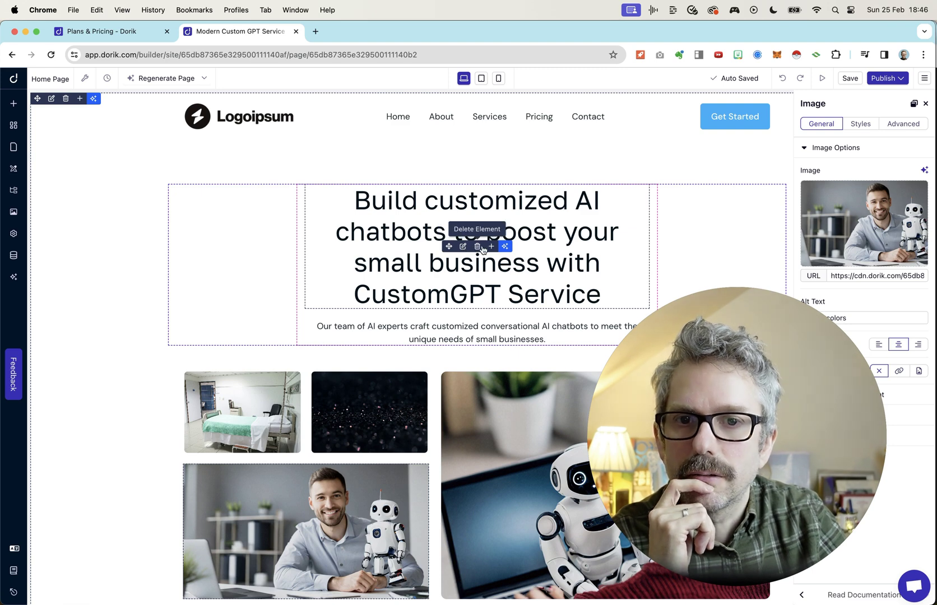
# Have AI improve the hero heading wording, then simplify it.
pyautogui.click(506, 247)
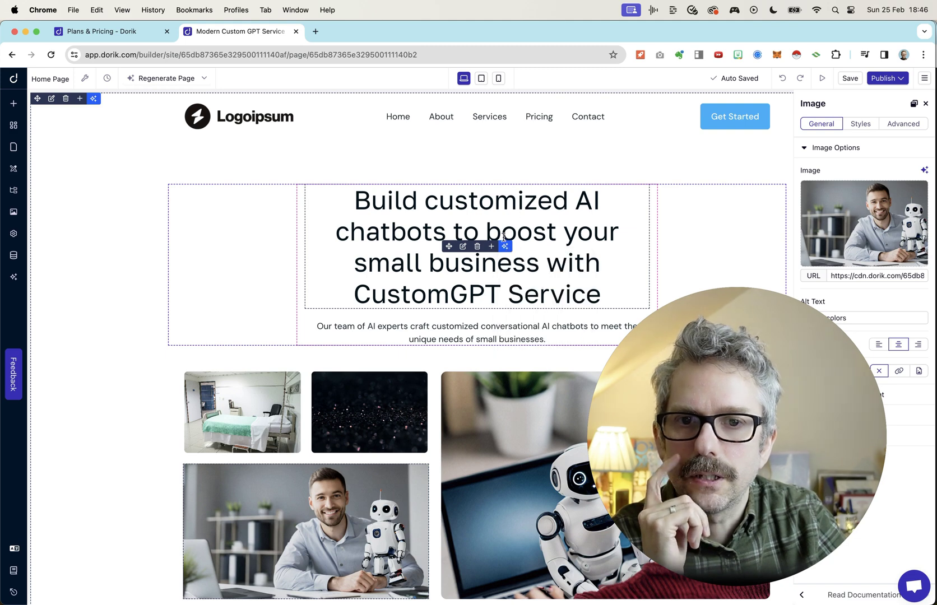
pyautogui.moveTo(507, 250)
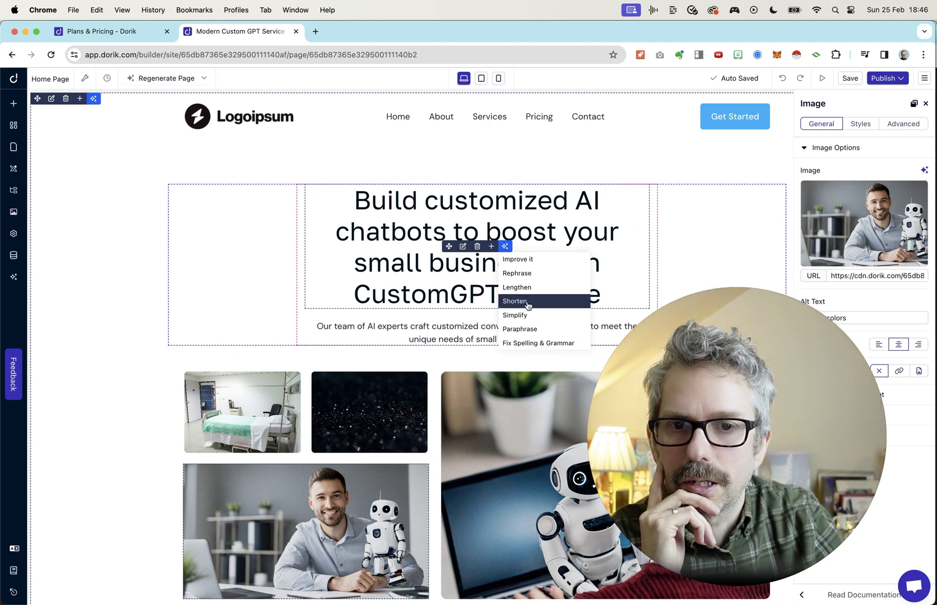
pyautogui.click(530, 260)
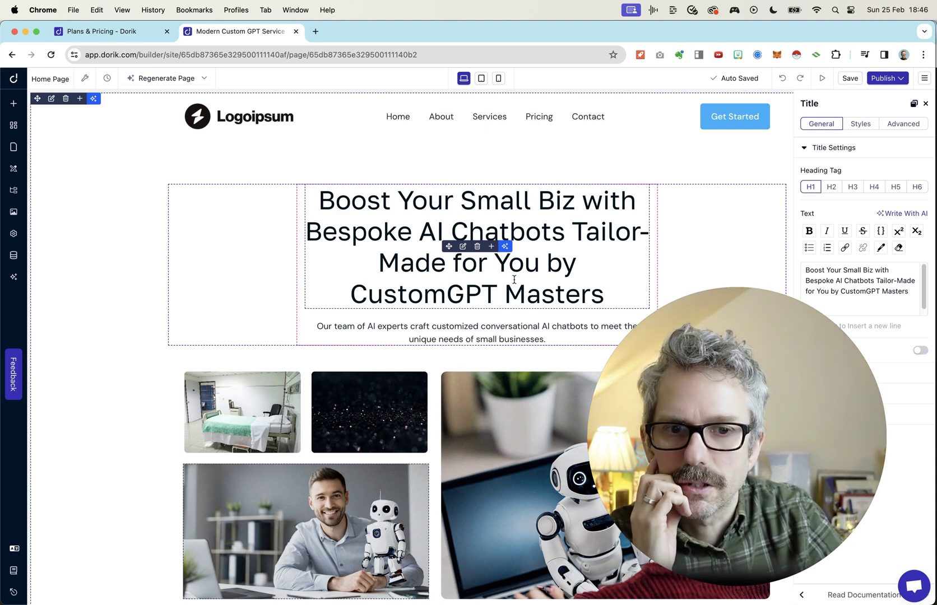
pyautogui.click(505, 246)
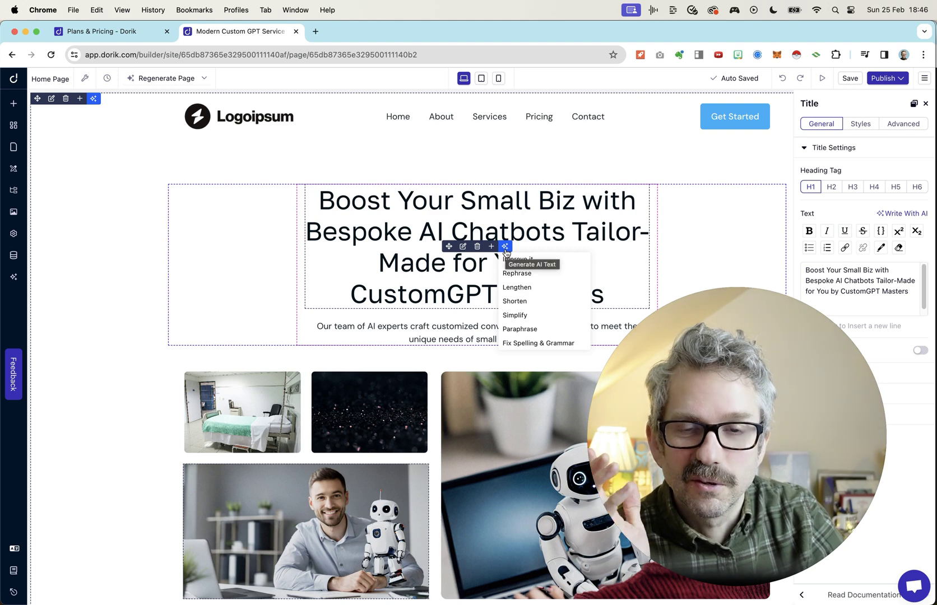
pyautogui.click(524, 315)
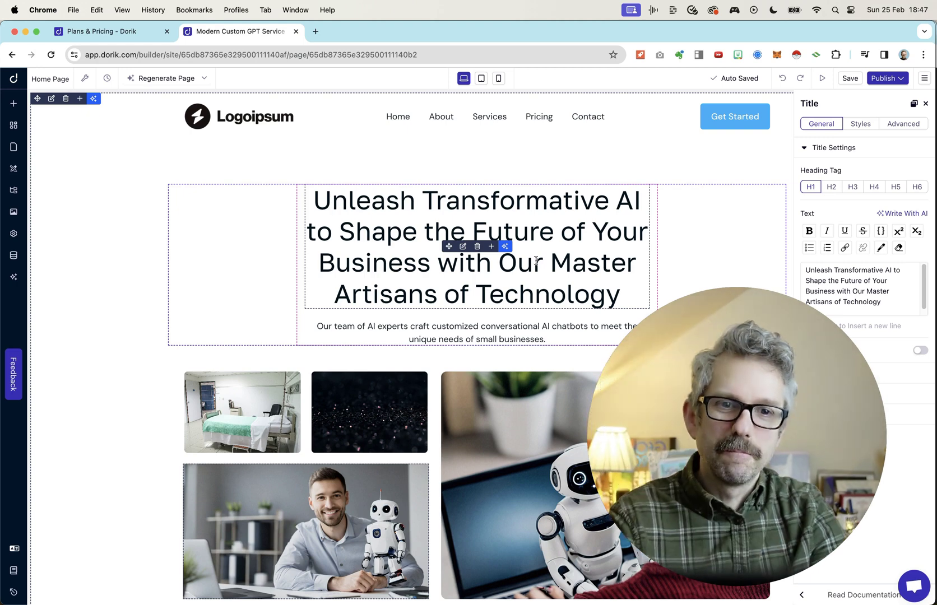
# Run another AI rewrite of the heading and reopen the rewriting options list.
pyautogui.click(506, 247)
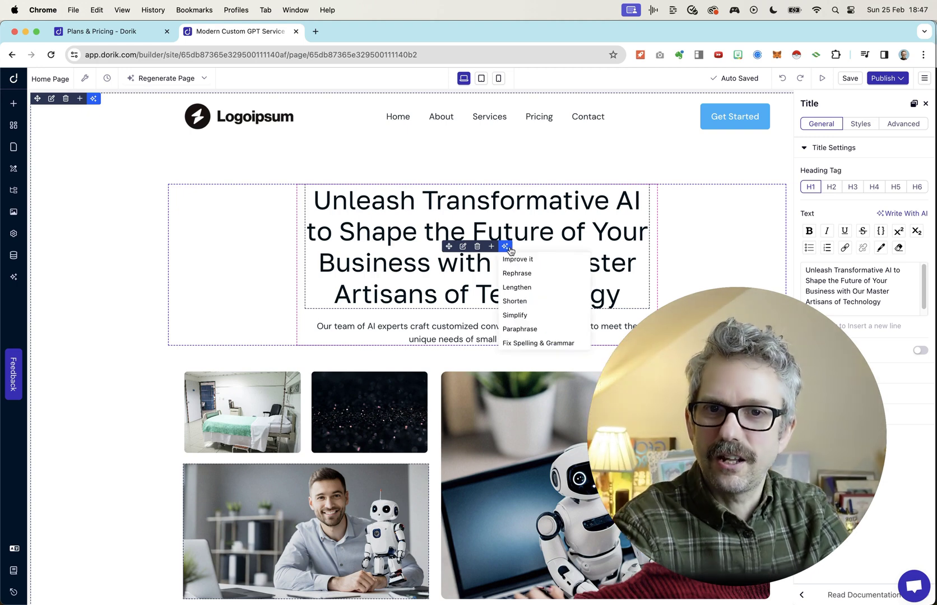
pyautogui.click(517, 272)
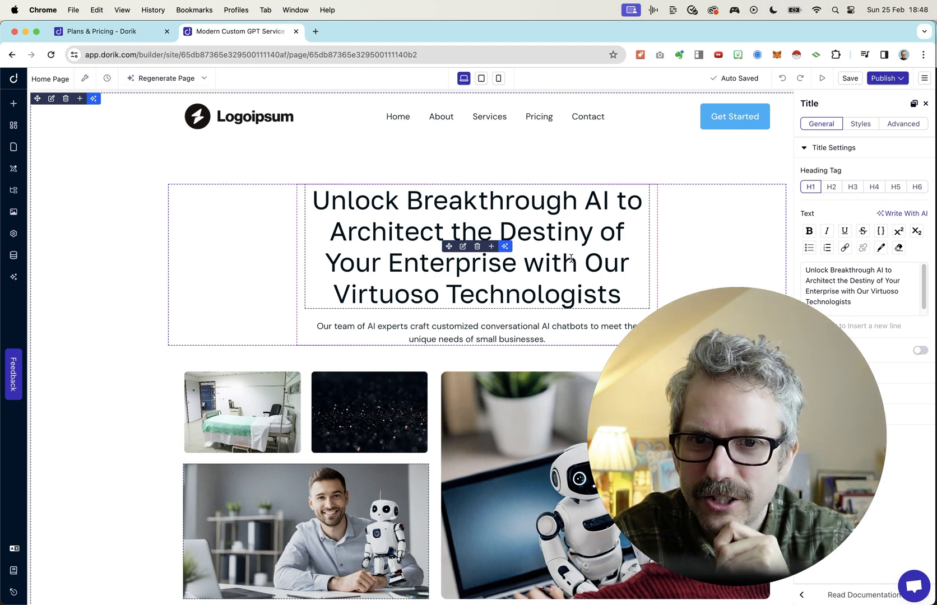
pyautogui.click(505, 246)
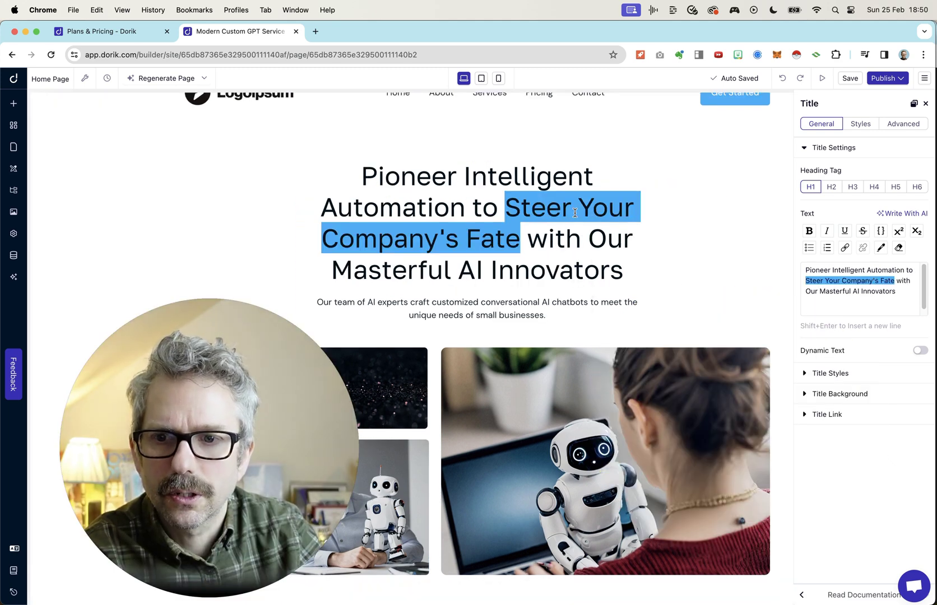
pyautogui.scroll(-5, 608, 229)
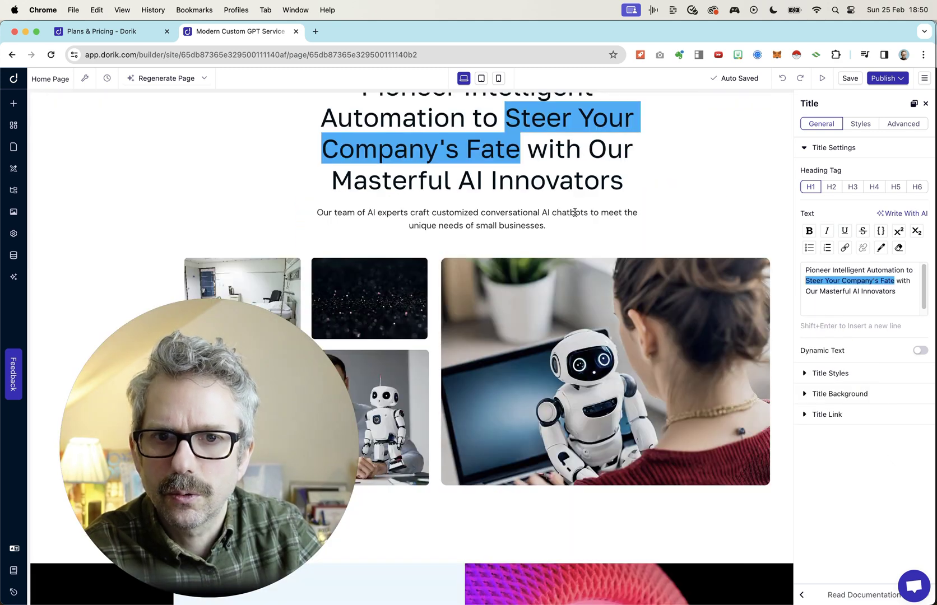
pyautogui.scroll(-3, 596, 240)
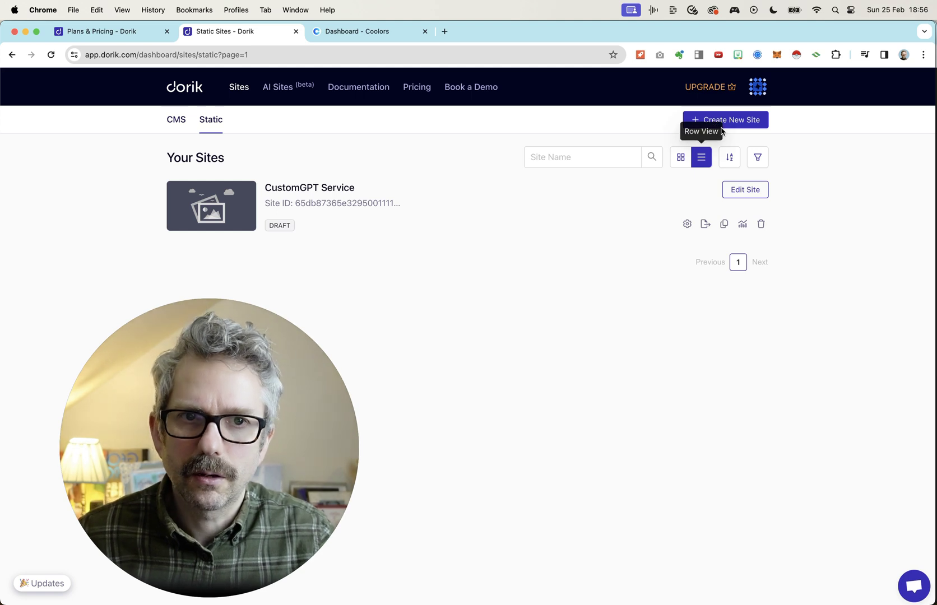
# Start a new AI-generated site and name it 'Monkey Pet'.
pyautogui.click(747, 123)
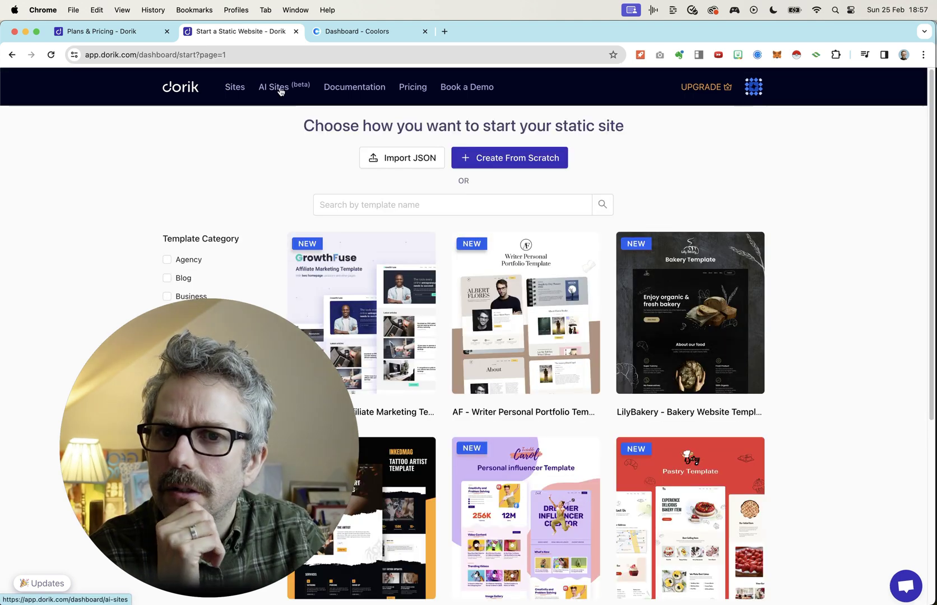
pyautogui.click(282, 90)
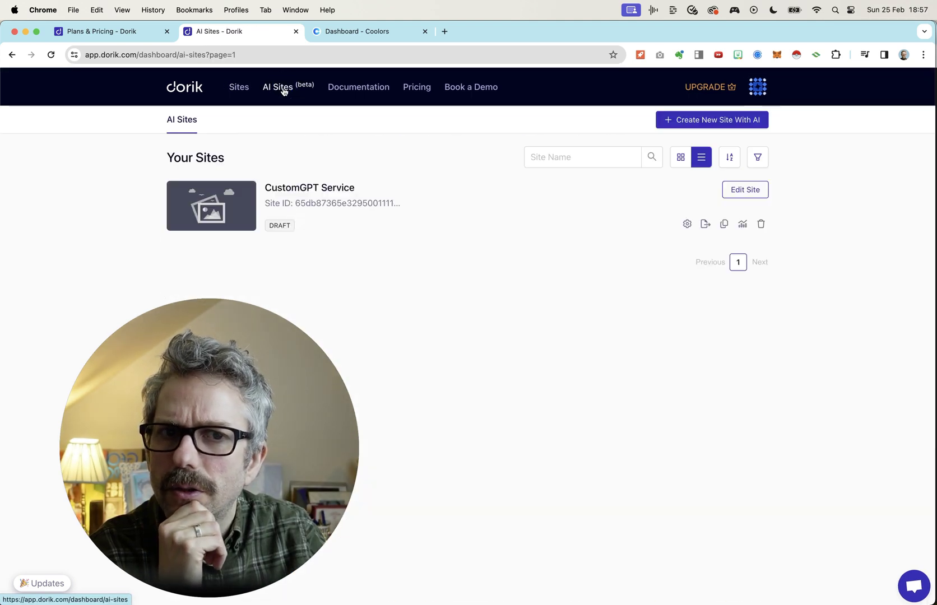
pyautogui.click(706, 120)
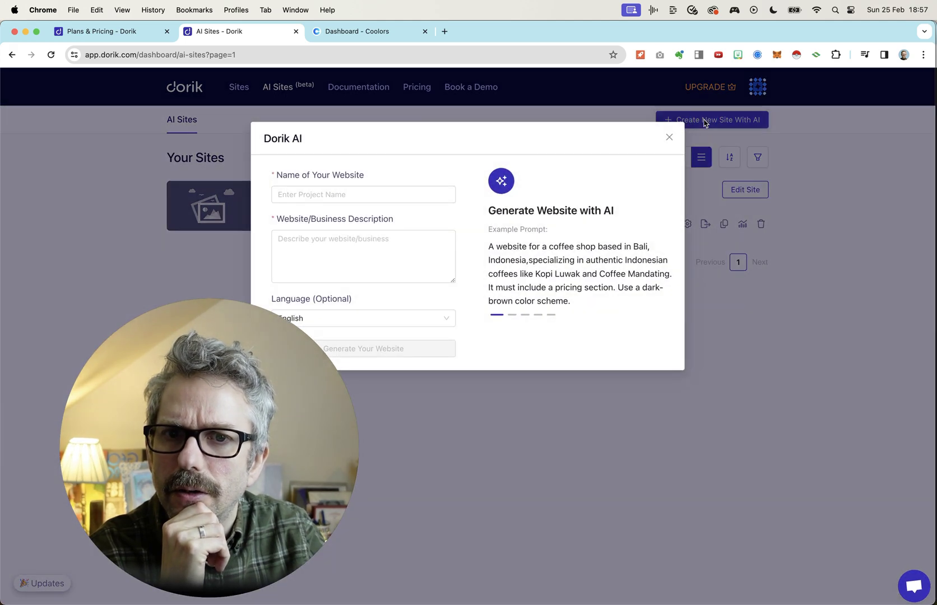
pyautogui.click(315, 193)
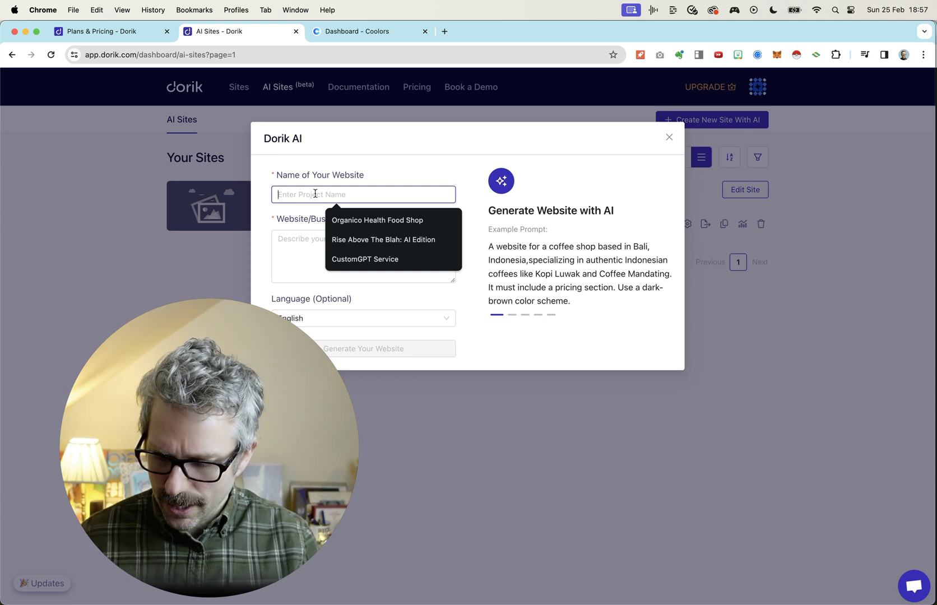
pyautogui.write('Monkey Pet Shop')
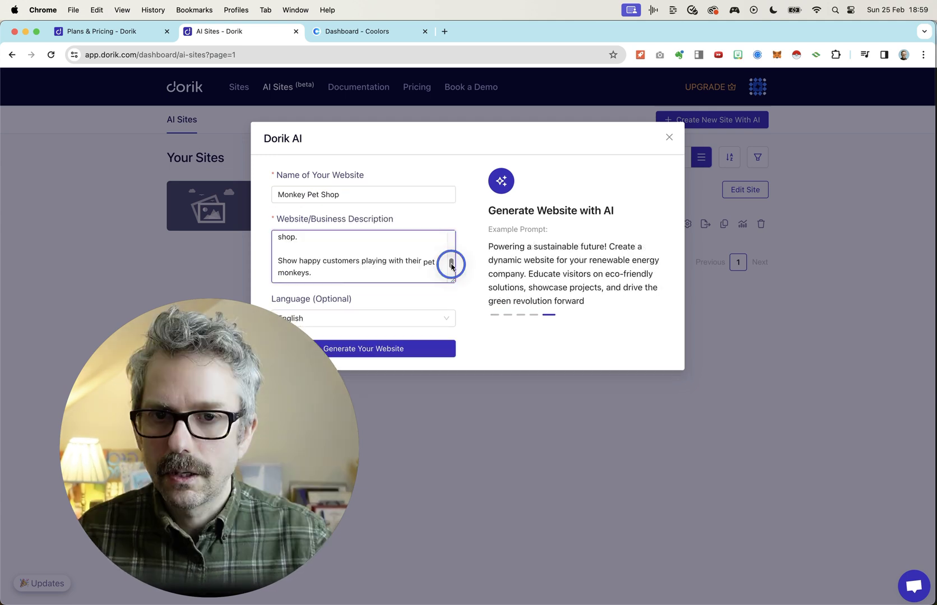
# Add happy-customer and €2,000–€10,000 price lines to the description and generate the site.
pyautogui.scroll(5, 449, 236)
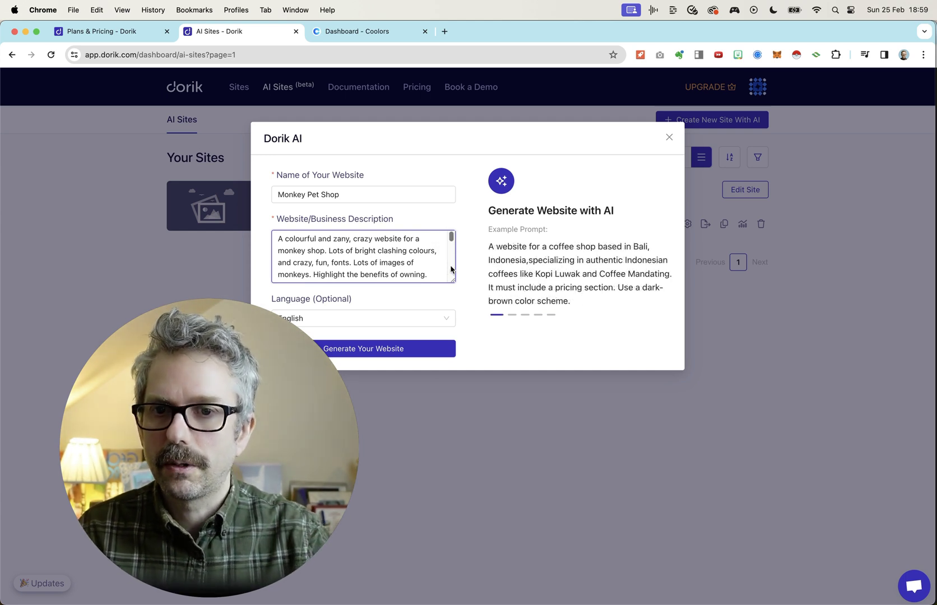
pyautogui.scroll(-1, 434, 271)
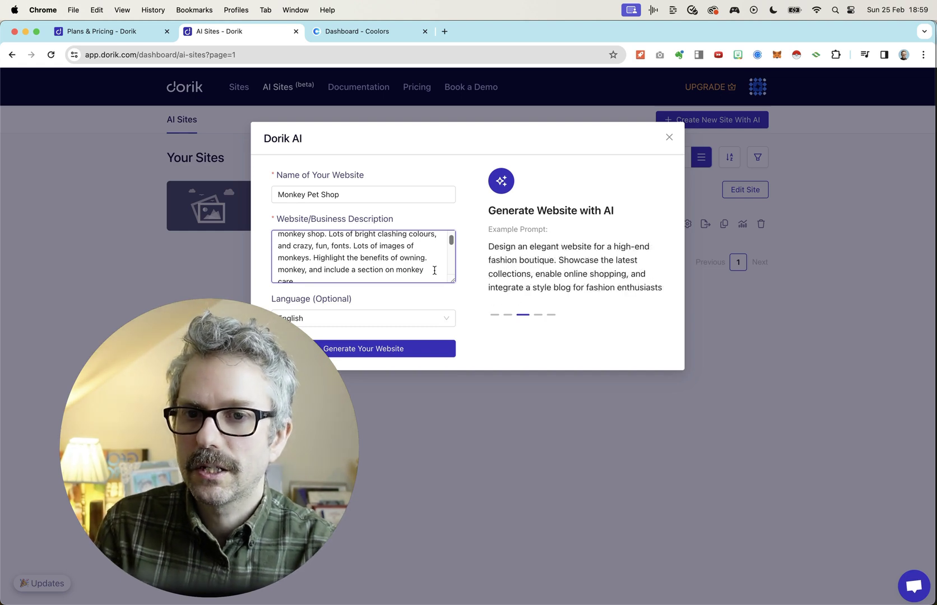
pyautogui.scroll(-1, 434, 271)
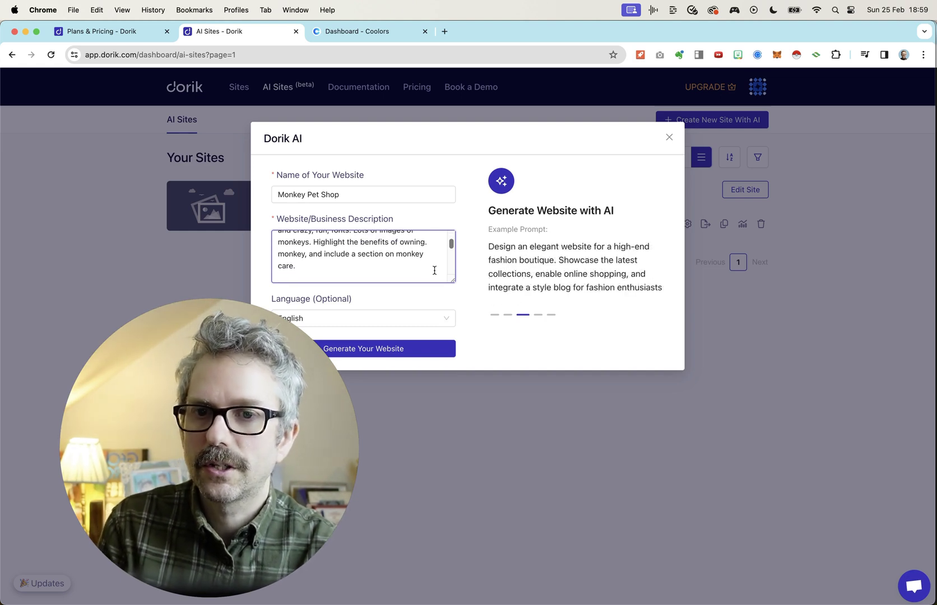
pyautogui.scroll(-3, 434, 271)
pyautogui.scroll(-1, 434, 271)
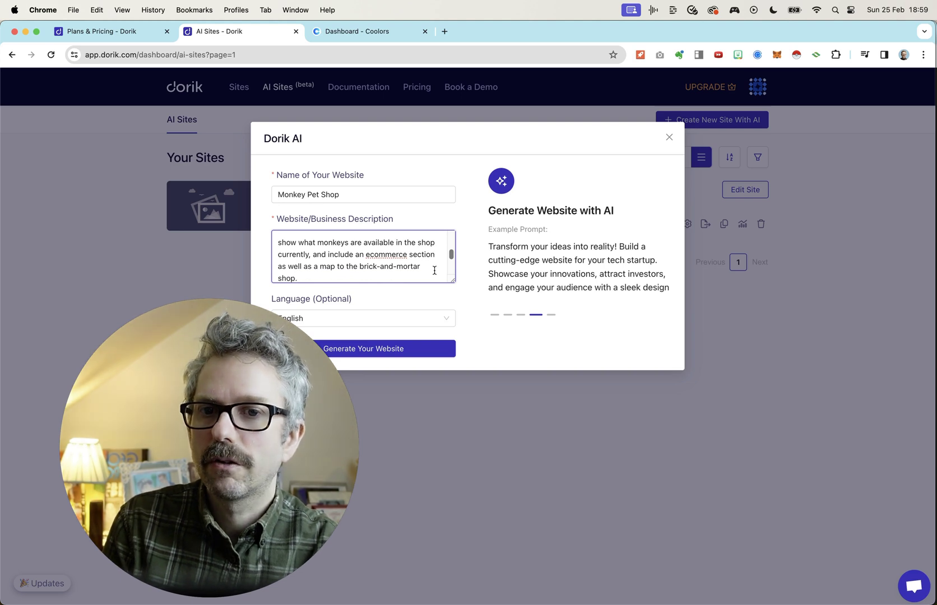
pyautogui.scroll(-1, 435, 270)
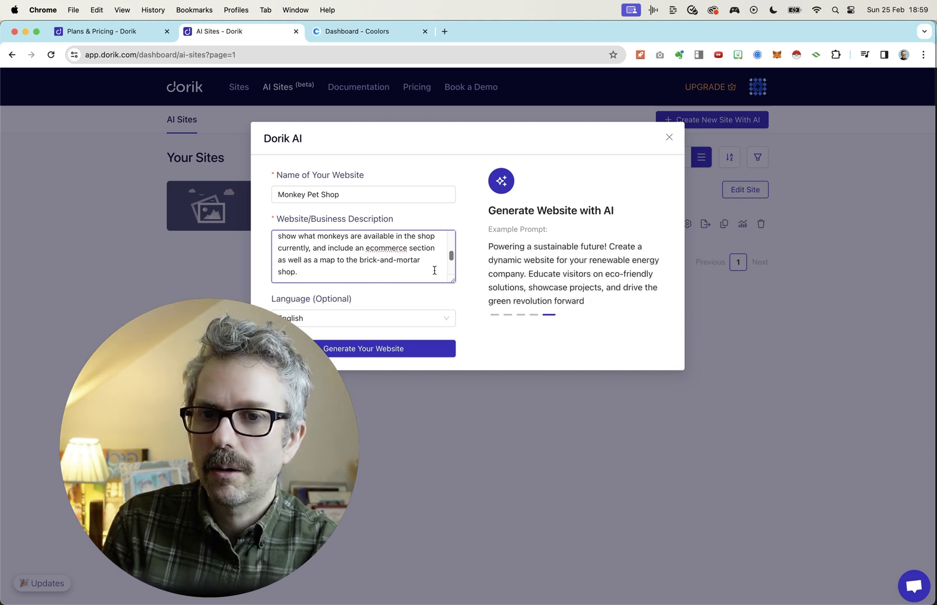
pyautogui.press('Return')
pyautogui.press('Return')
pyautogui.write('Show happy customers playing with their pet monkeys.')
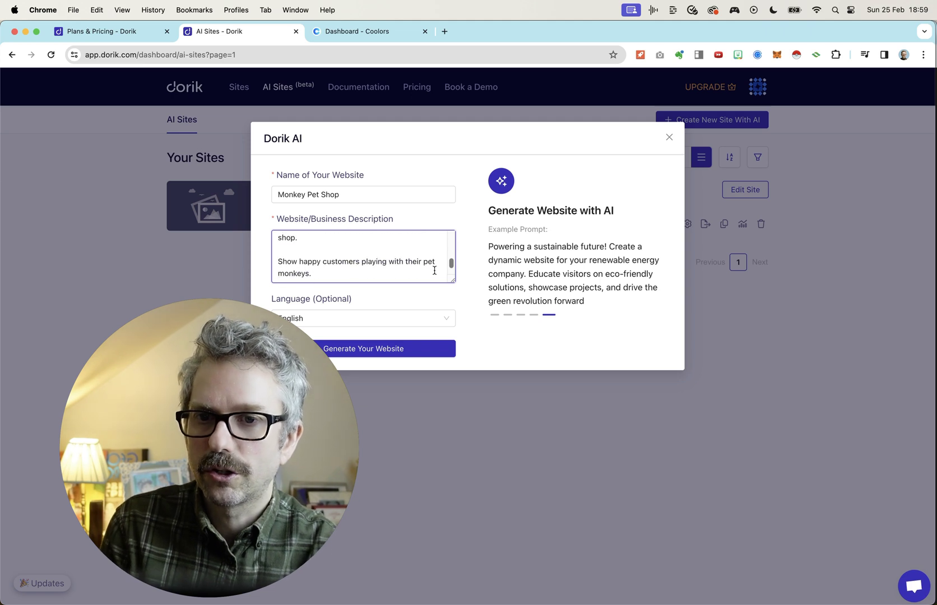
pyautogui.press('Return')
pyautogui.press('Return')
pyautogui.write('Monkey prices range from €2,000 to €10,000.')
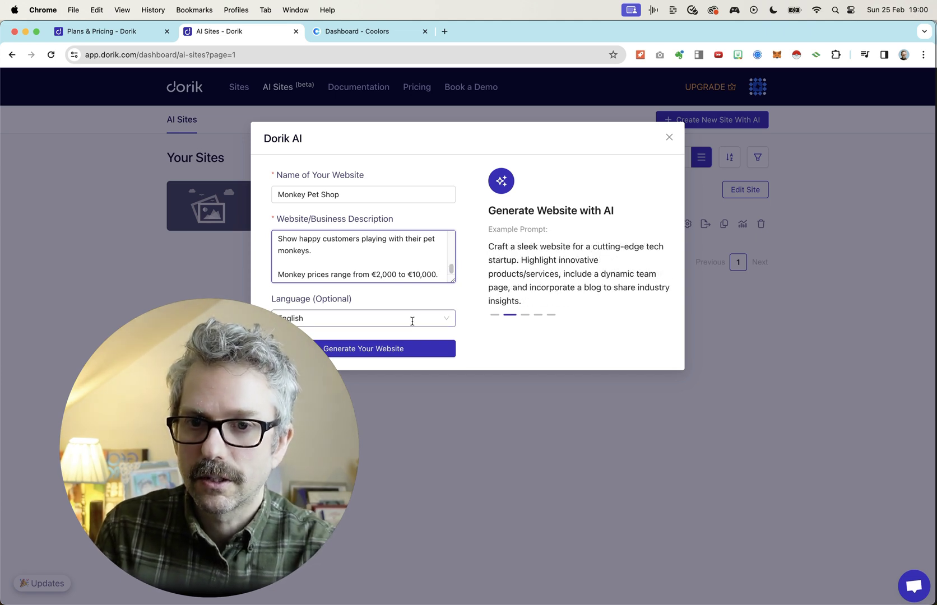
pyautogui.click(391, 353)
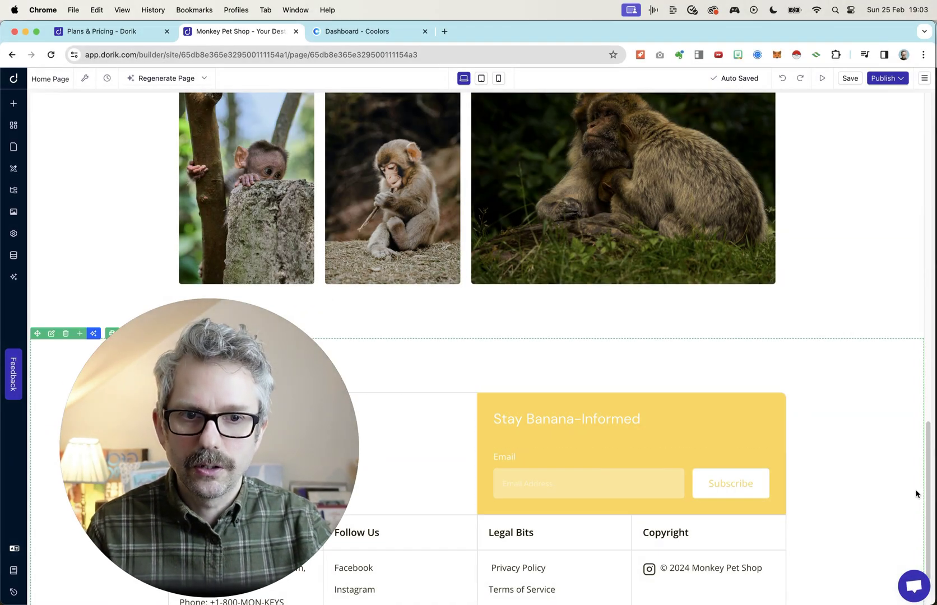
pyautogui.scroll(20, 913, 494)
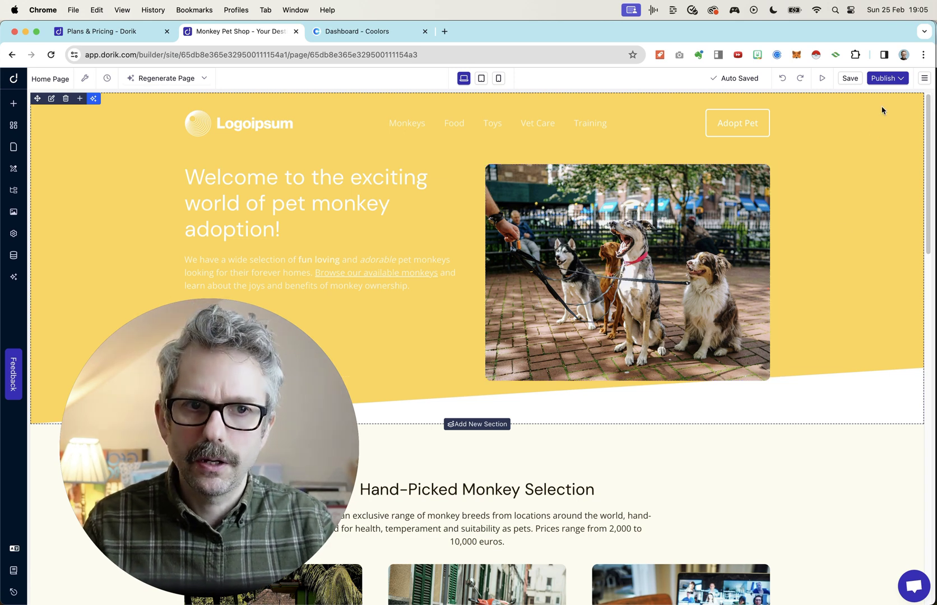
pyautogui.scroll(-1, 855, 244)
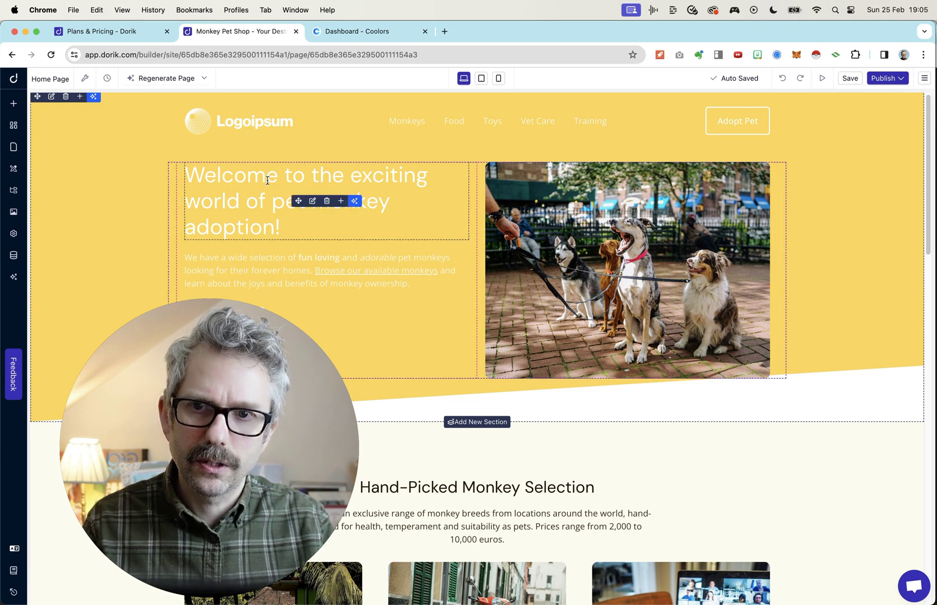
pyautogui.scroll(-5, 349, 340)
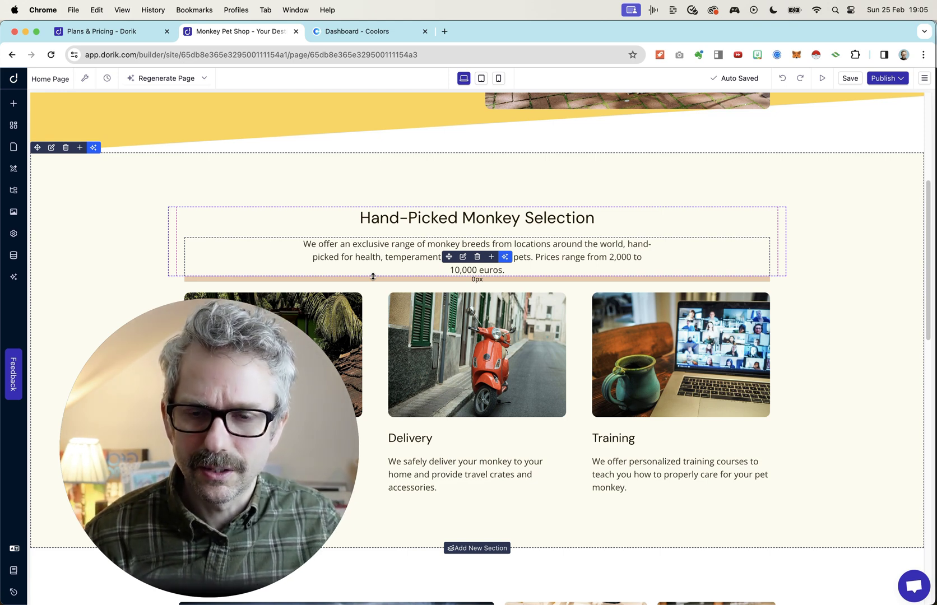
pyautogui.scroll(-3, 661, 302)
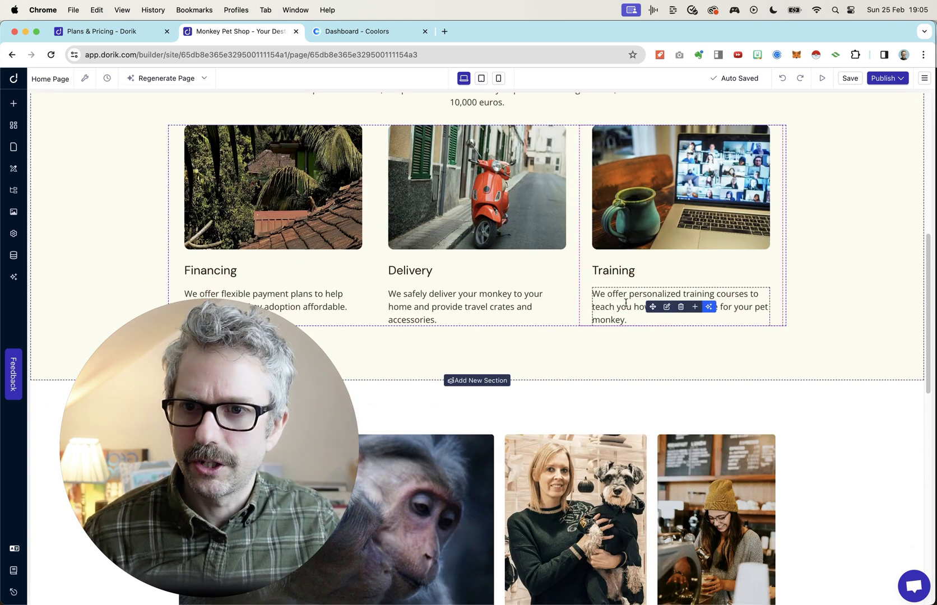
pyautogui.scroll(8, 626, 303)
pyautogui.scroll(-15, 623, 307)
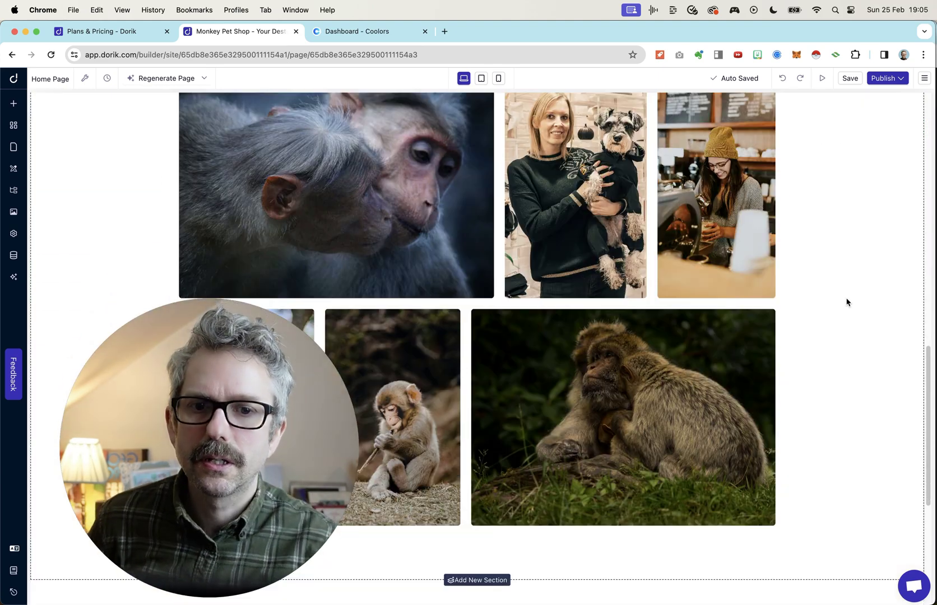
pyautogui.scroll(-4, 847, 303)
pyautogui.scroll(5, 846, 302)
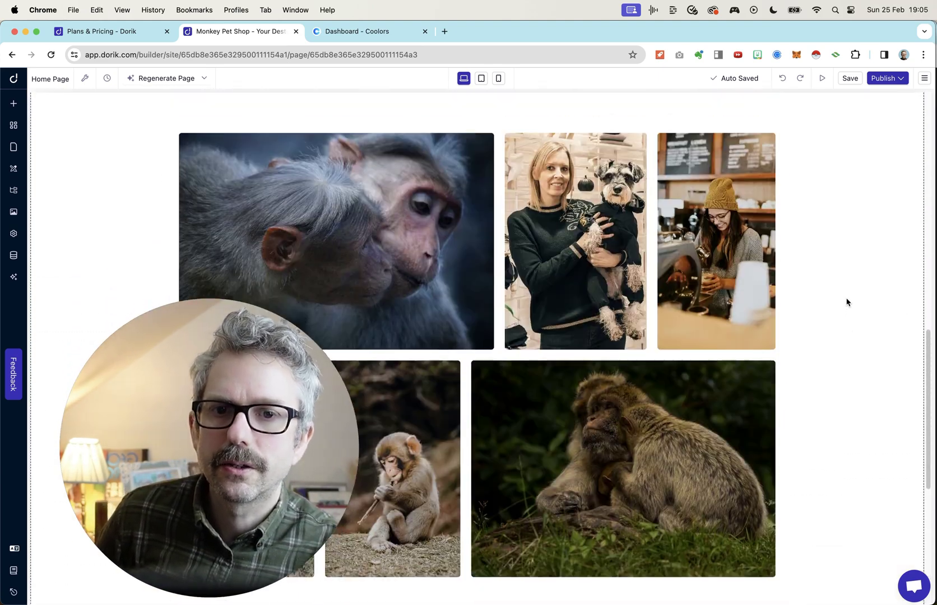
pyautogui.scroll(2, 846, 302)
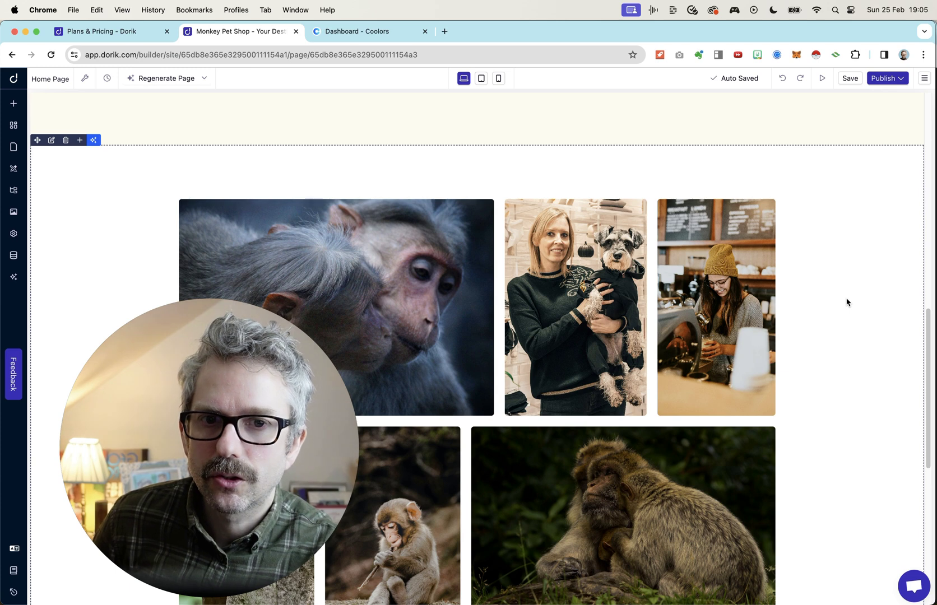
pyautogui.scroll(-1, 847, 302)
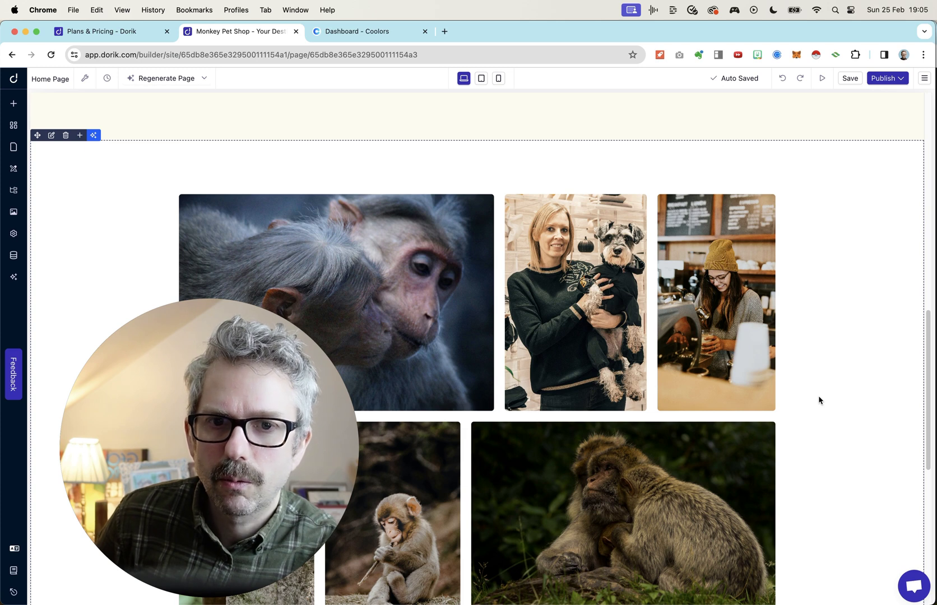
pyautogui.scroll(-10, 818, 400)
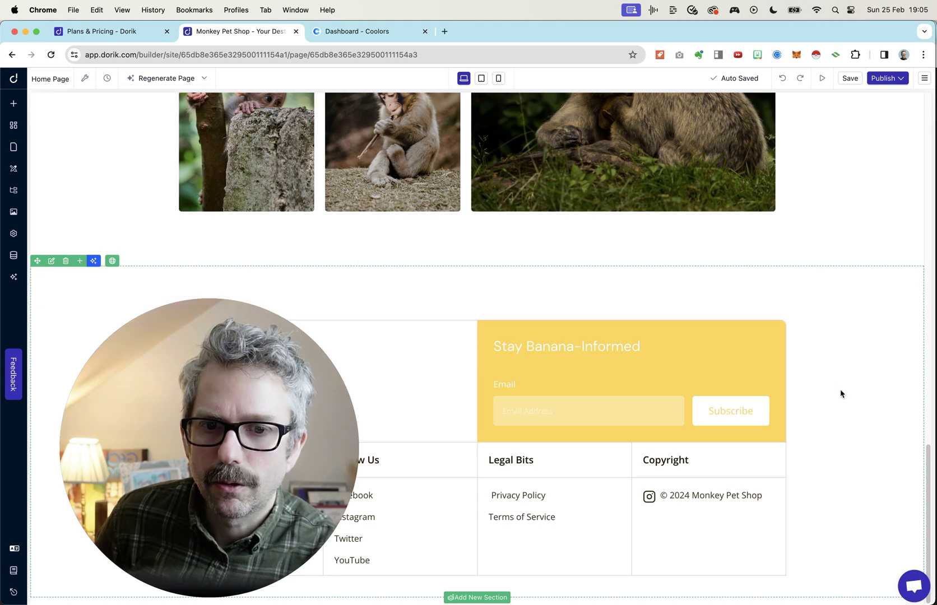
pyautogui.scroll(20, 838, 419)
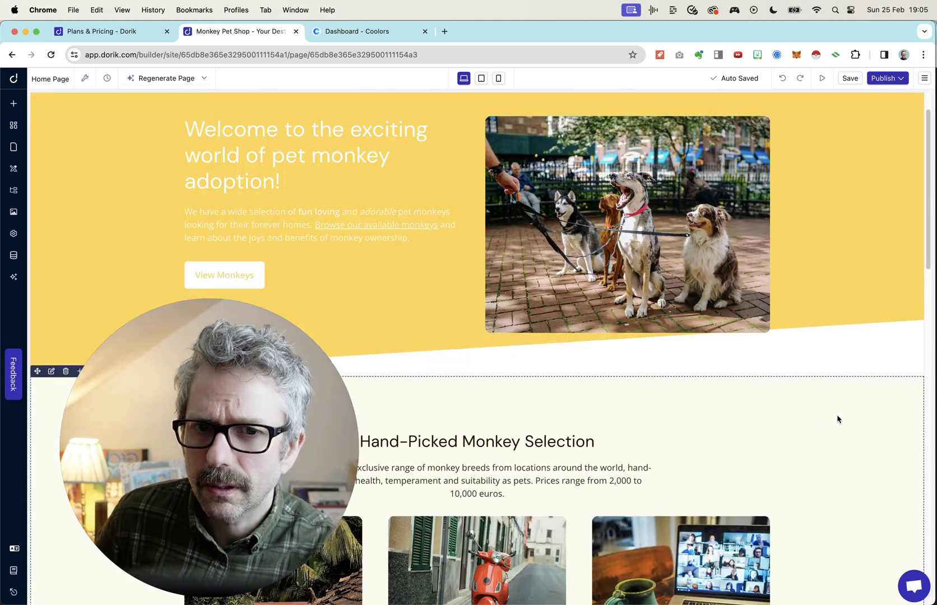
pyautogui.scroll(-1, 837, 419)
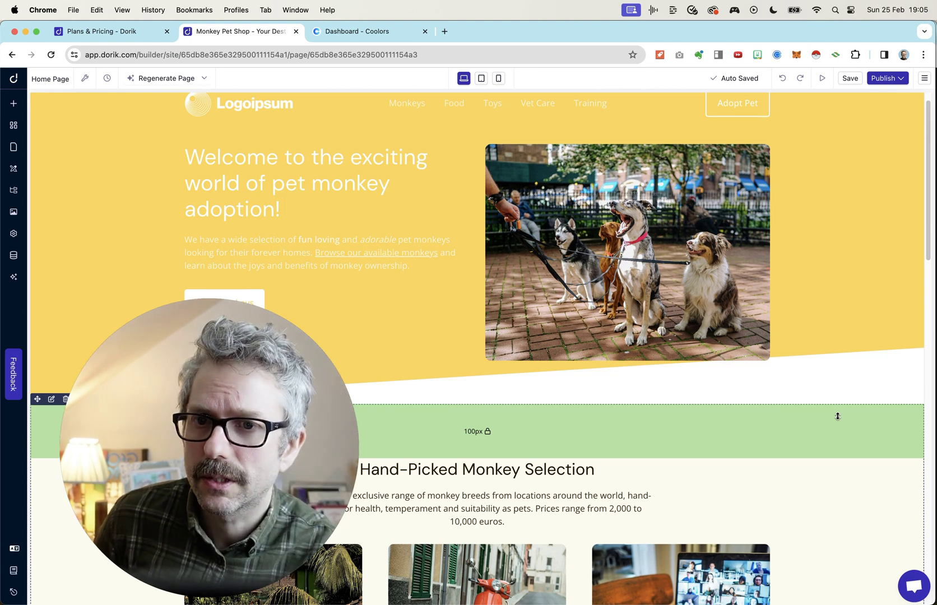
pyautogui.scroll(1, 838, 416)
pyautogui.scroll(-1, 838, 416)
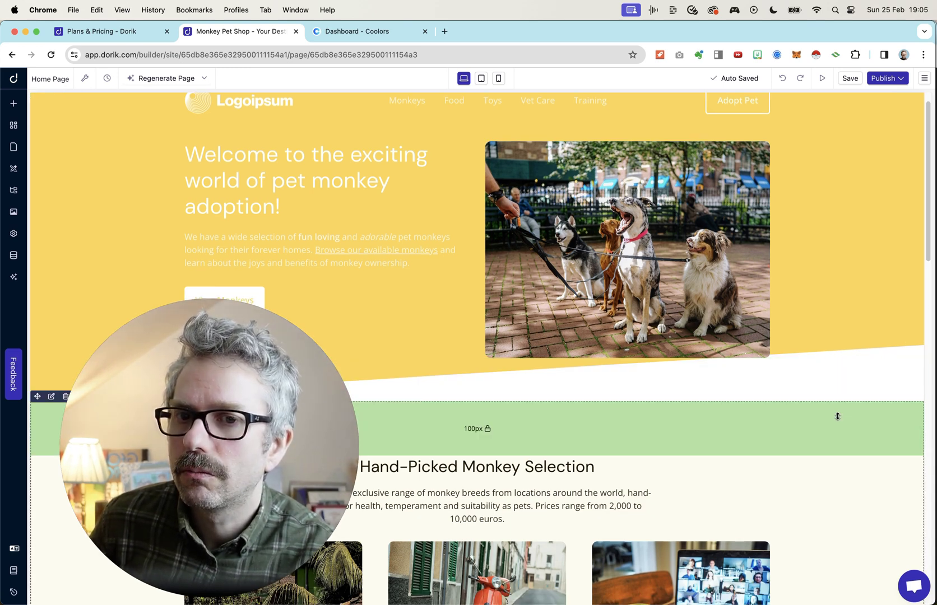
pyautogui.scroll(-1, 837, 416)
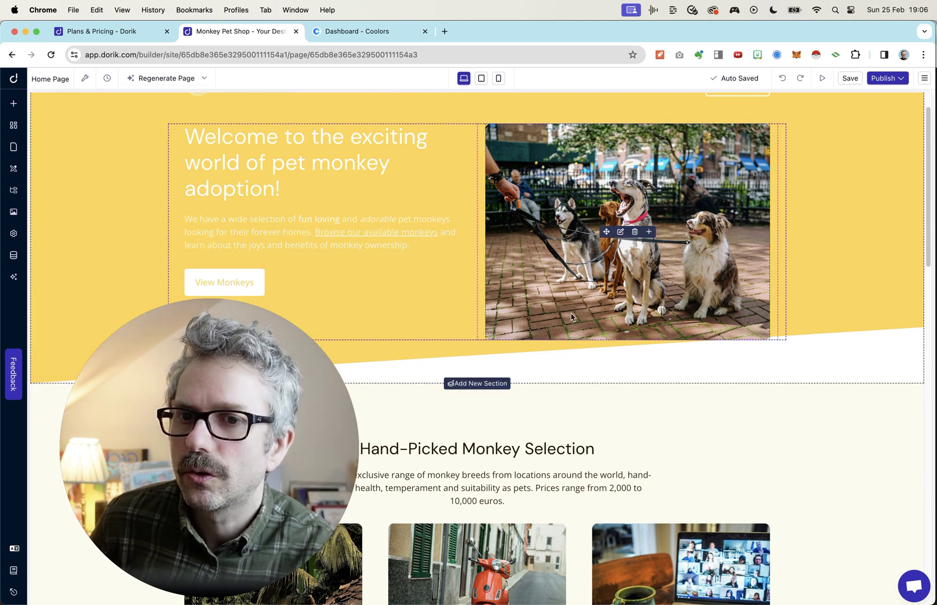
pyautogui.scroll(-10, 575, 316)
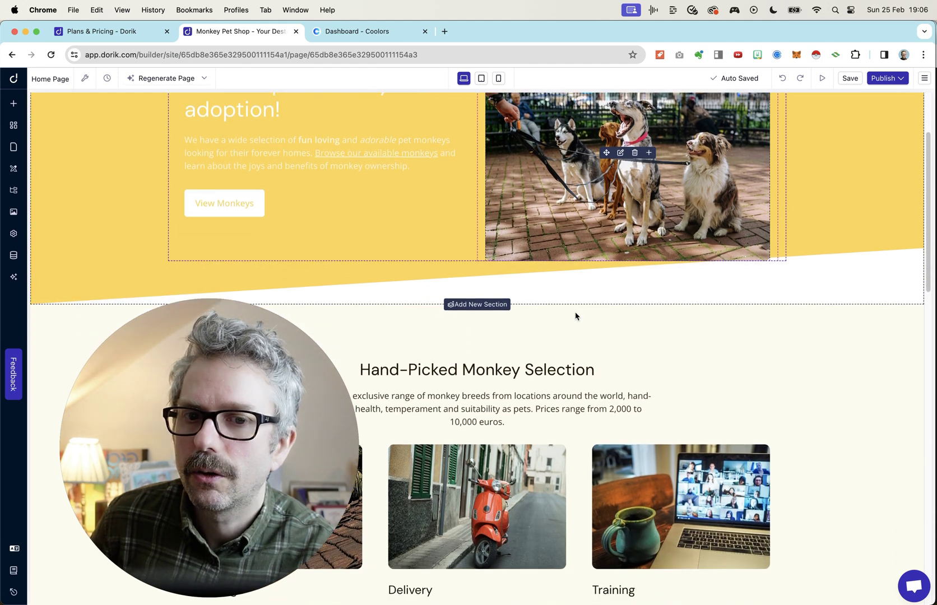
pyautogui.scroll(-6, 575, 316)
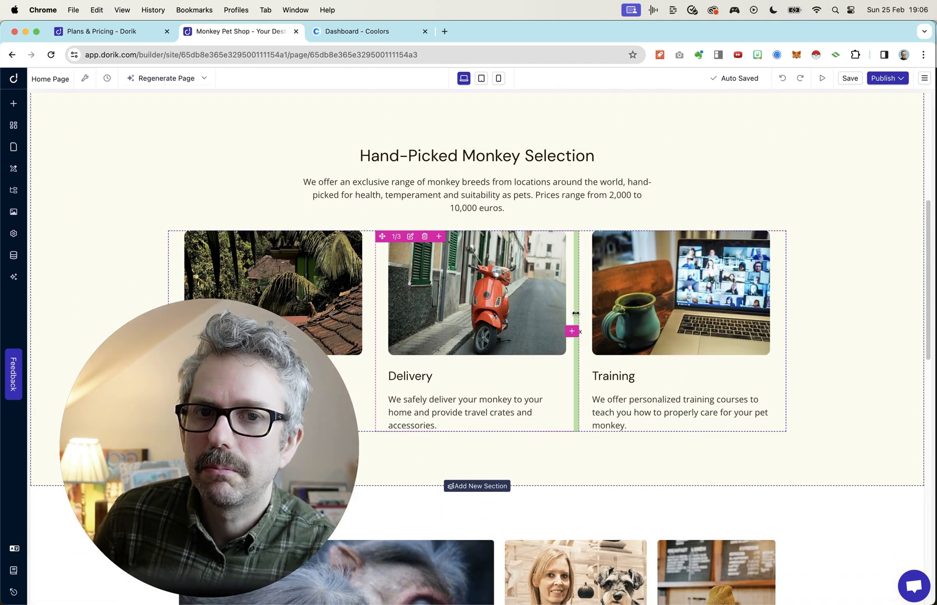
pyautogui.scroll(-4, 575, 313)
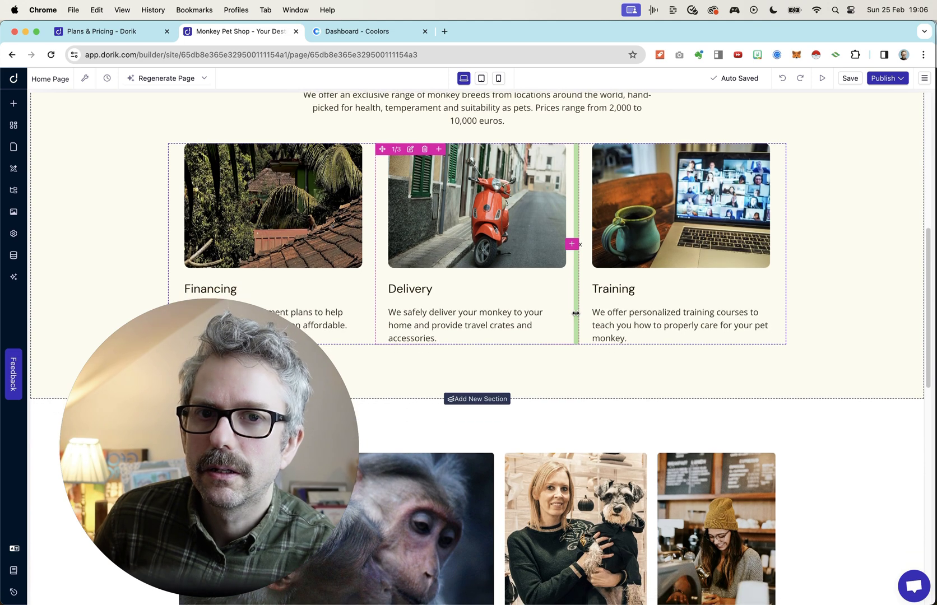
pyautogui.scroll(-2, 575, 313)
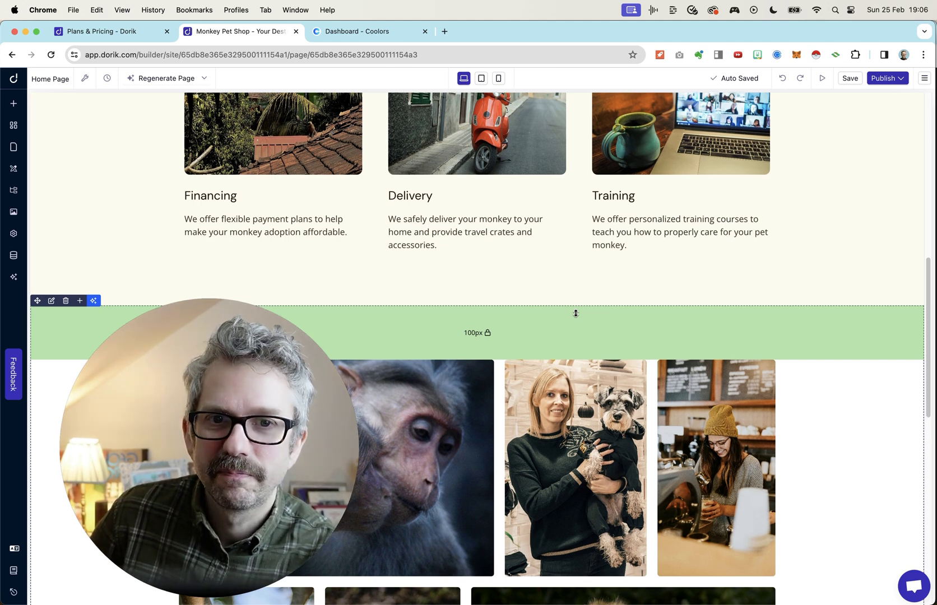
pyautogui.scroll(-1, 575, 313)
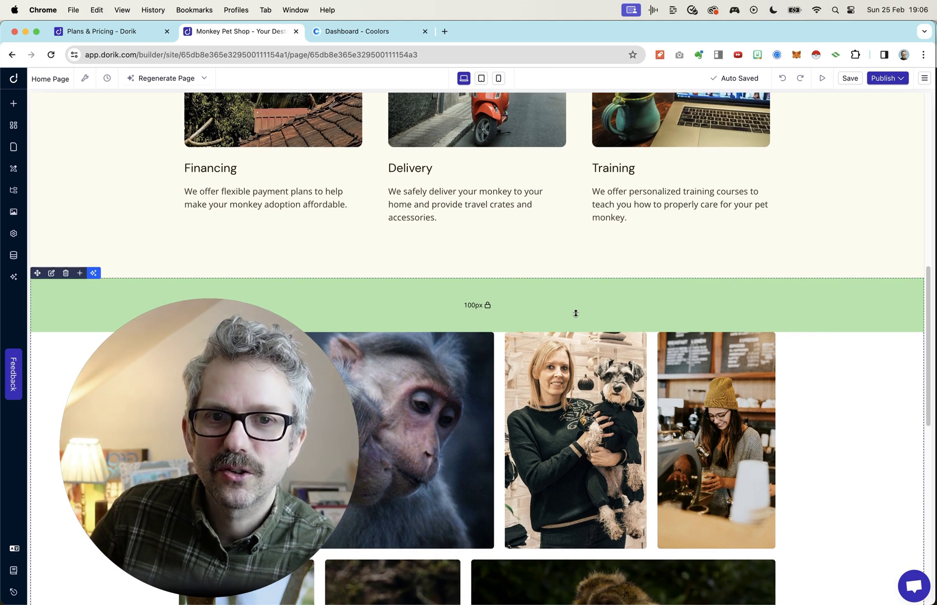
pyautogui.scroll(3, 575, 313)
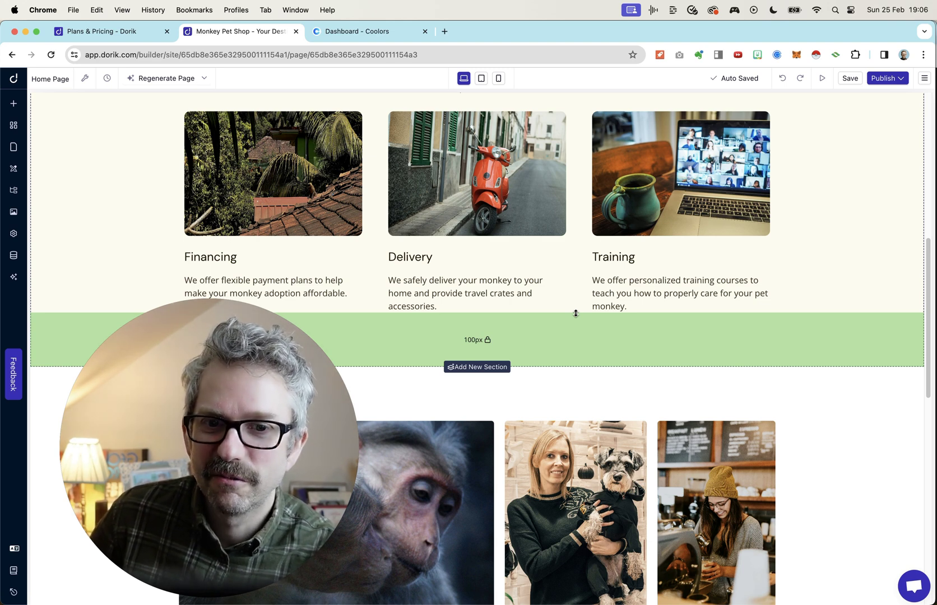
pyautogui.scroll(-5, 575, 313)
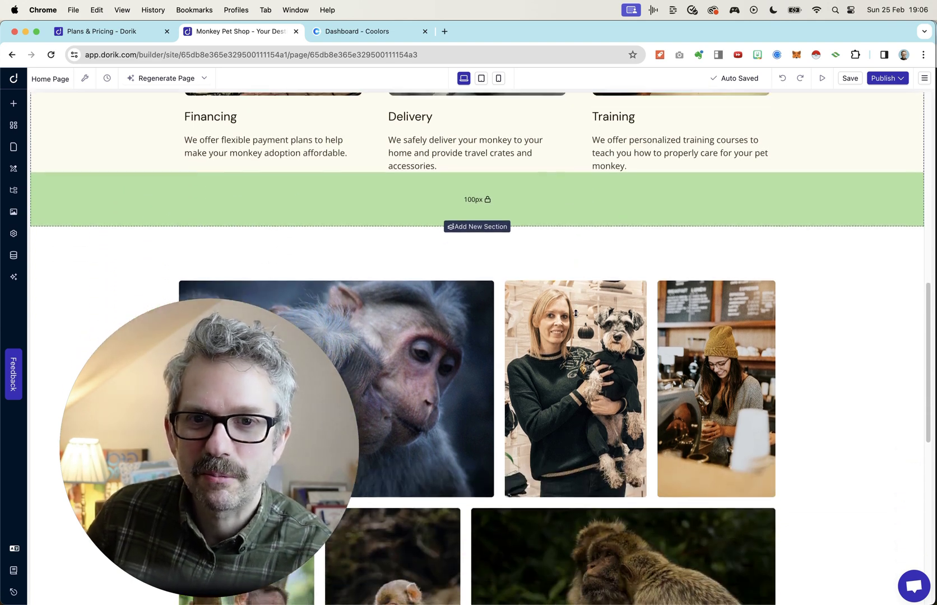
pyautogui.scroll(-5, 867, 305)
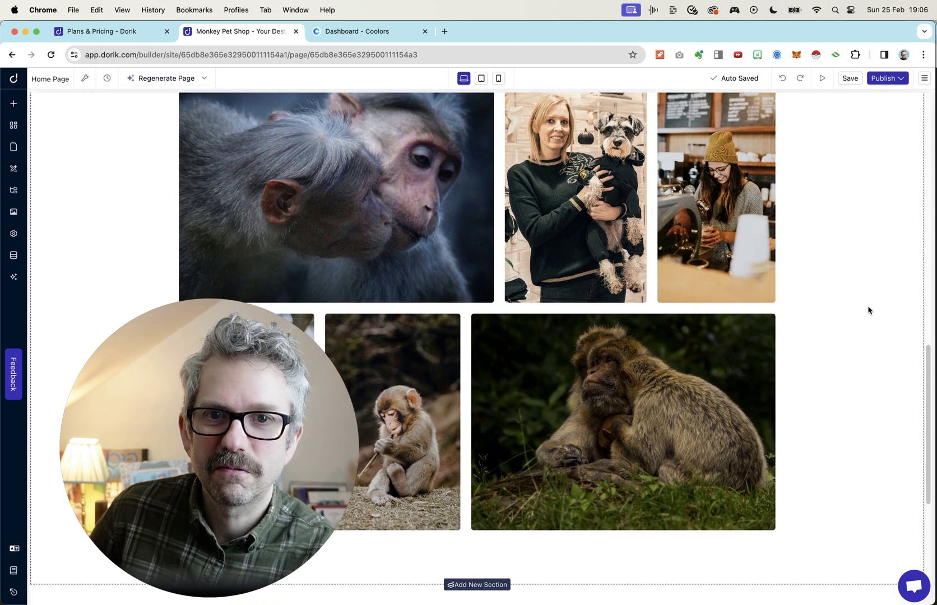
pyautogui.scroll(4, 867, 309)
# Replace the woman-with-dog photo using the AI image prompt 'woman with her pet monkey'.
pyautogui.click(584, 359)
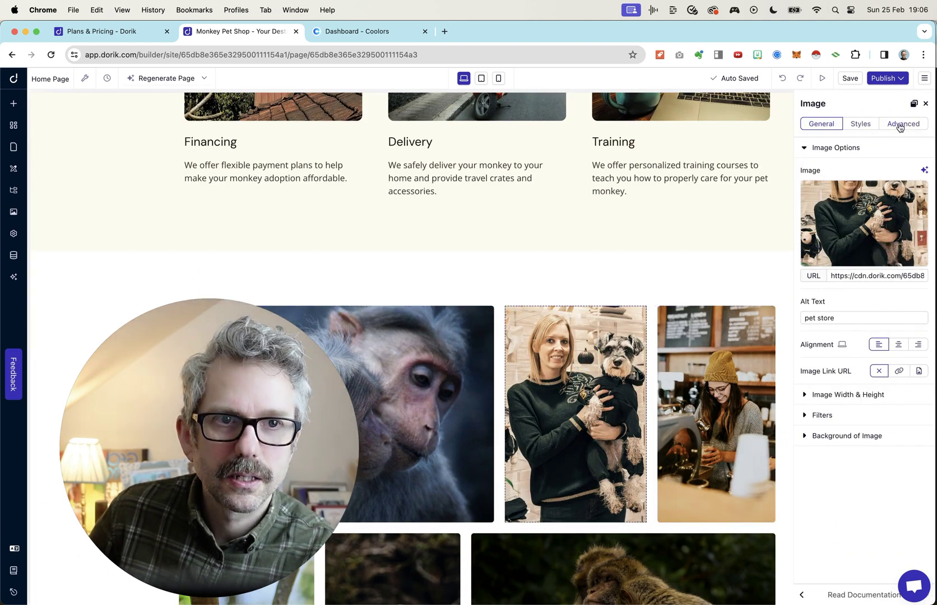
pyautogui.click(864, 224)
pyautogui.click(353, 223)
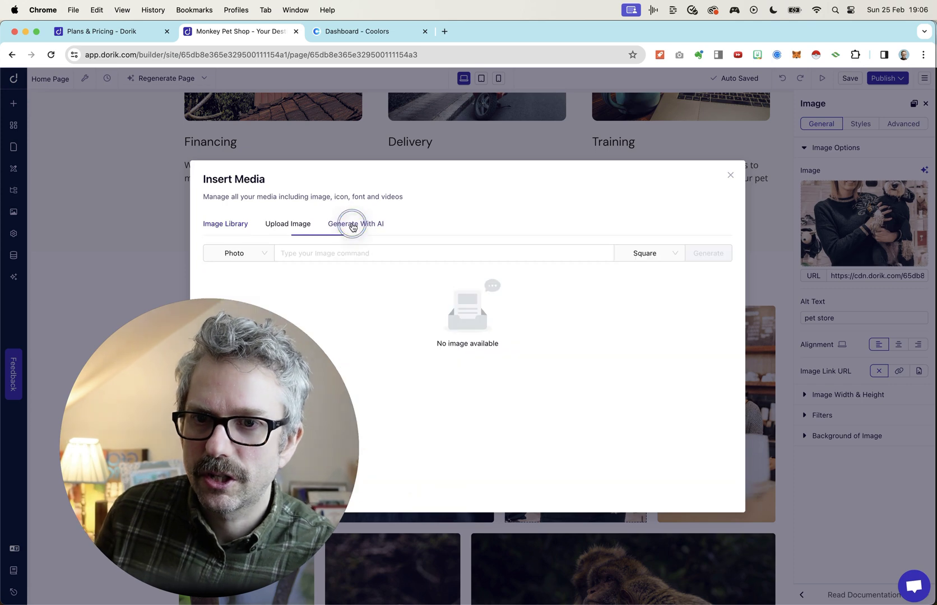
pyautogui.click(349, 253)
pyautogui.write('wom')
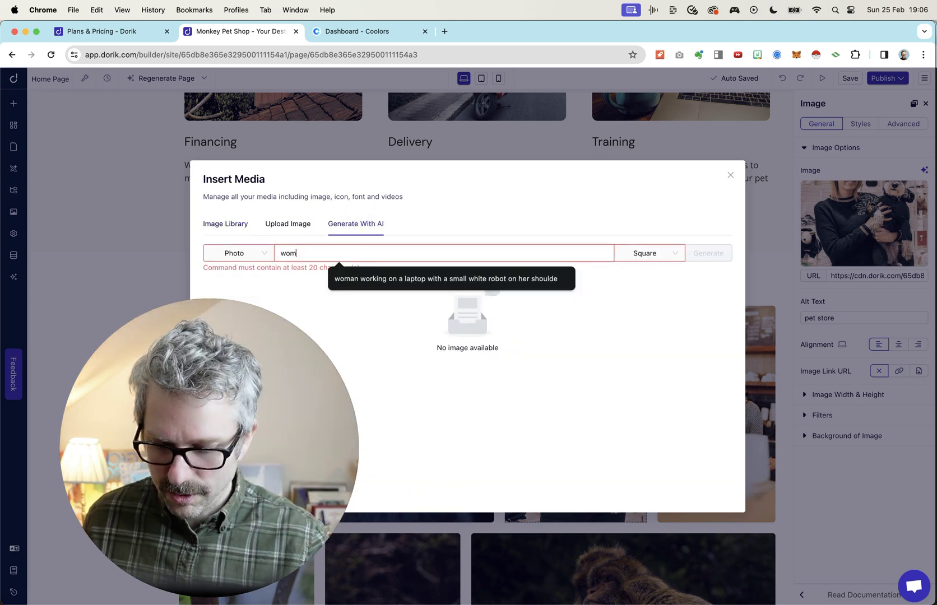
pyautogui.write('an with her pet monkey')
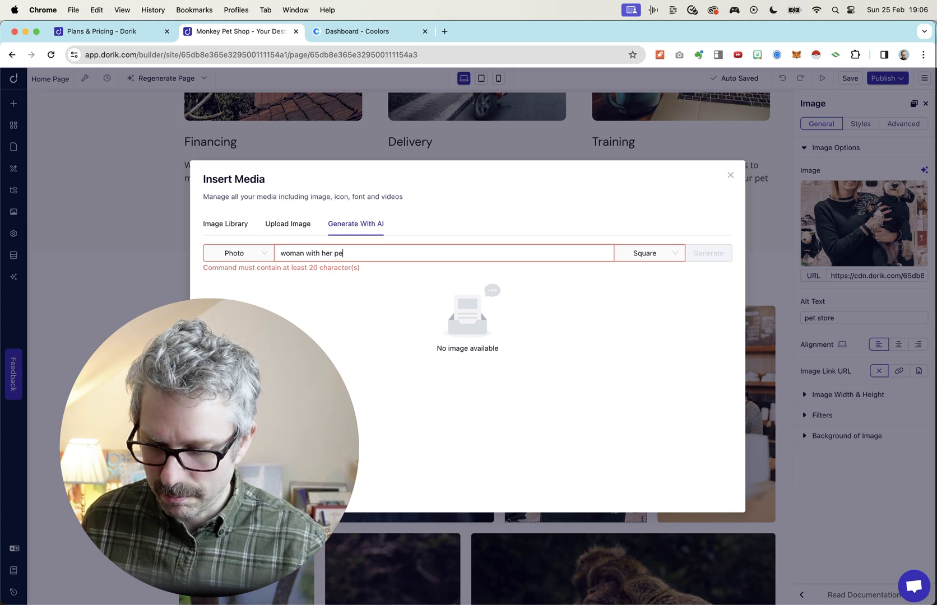
# Generate the image in portrait format, then select the Hand-Picked Monkey Selection heading.
pyautogui.click(639, 253)
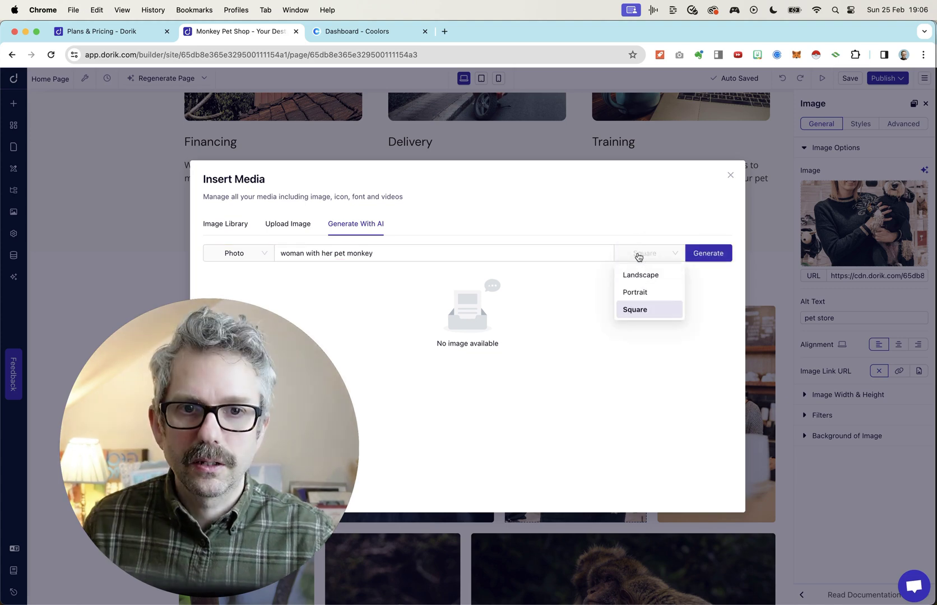
pyautogui.click(634, 292)
pyautogui.click(710, 255)
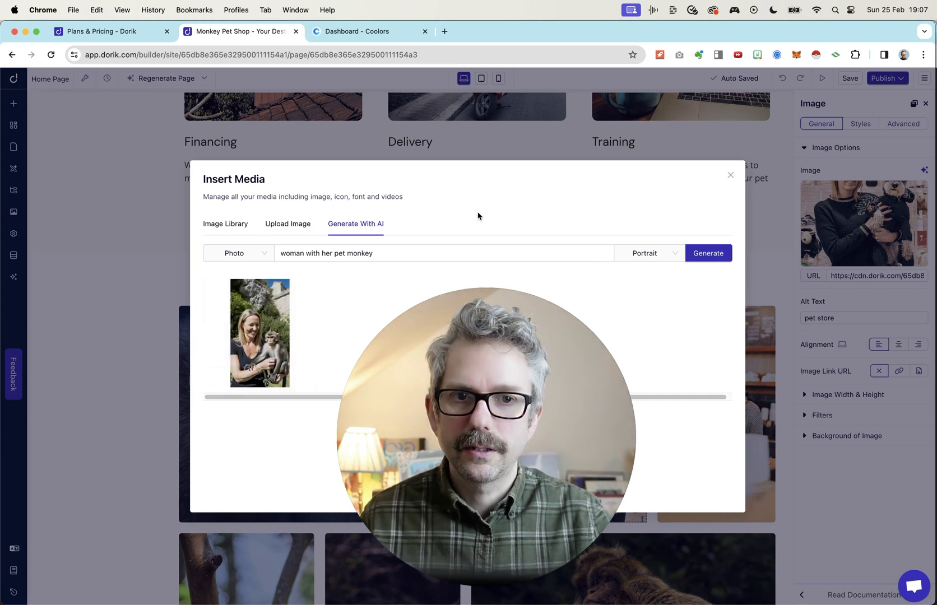
pyautogui.press('Escape')
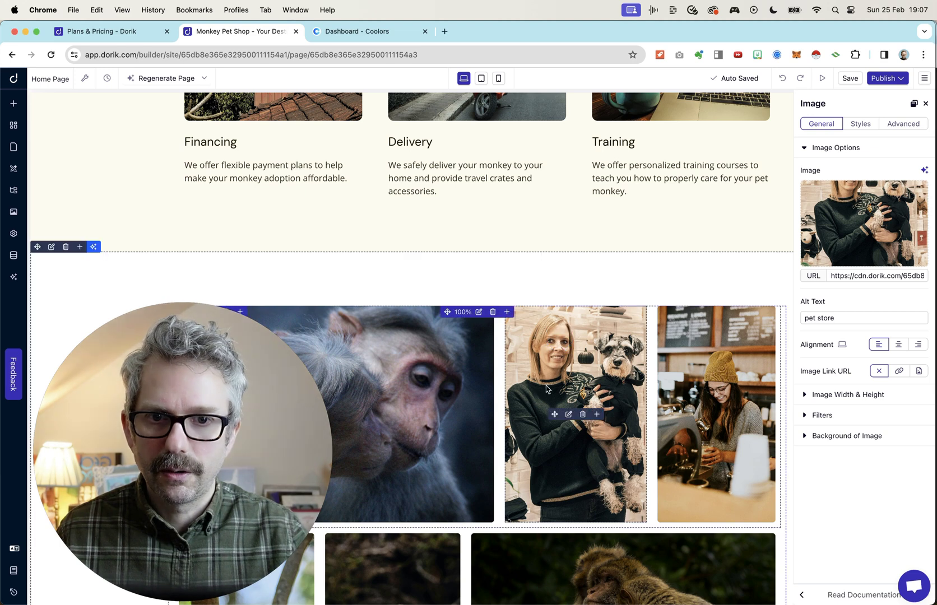
pyautogui.click(381, 253)
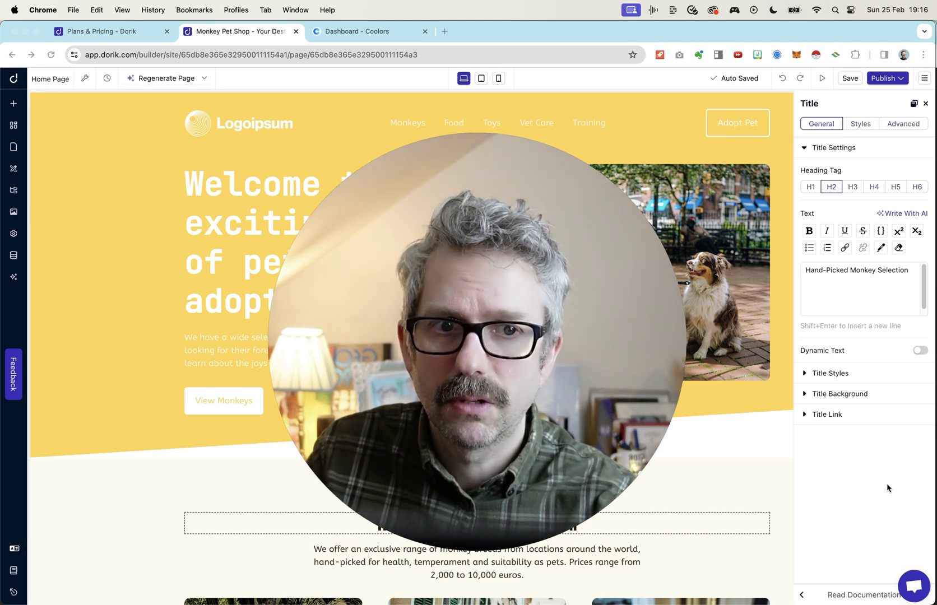
# Switch to the Plans & Pricing - Dorik tab showing the $15/month plan details.
pyautogui.click(101, 31)
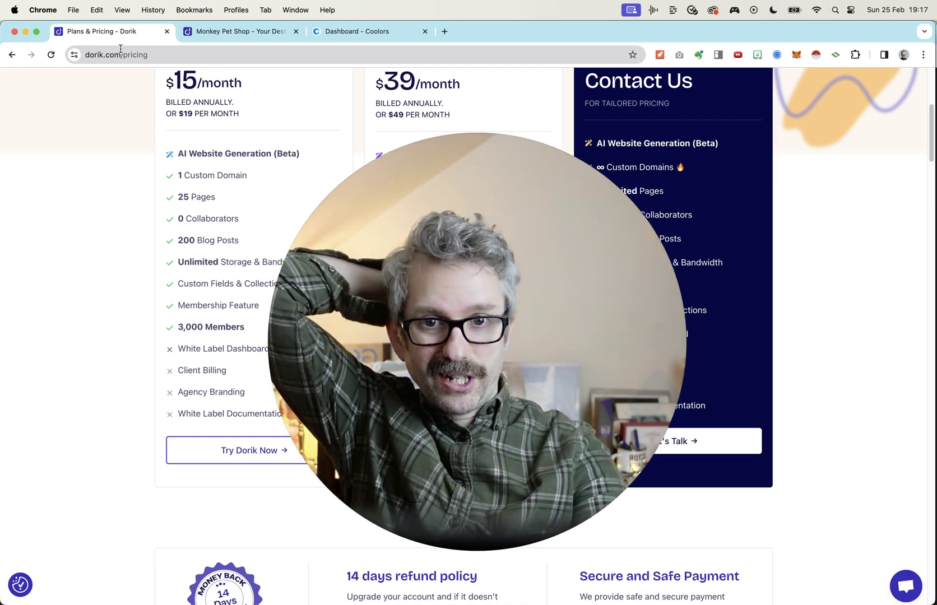